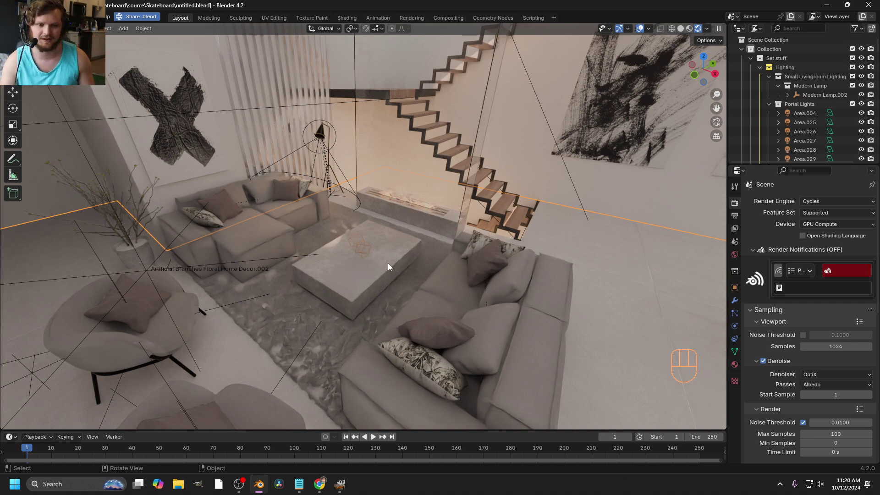
# - Find the Stamp Master extension in the preferences and expand its details
pyautogui.scroll(2, 387, 263)
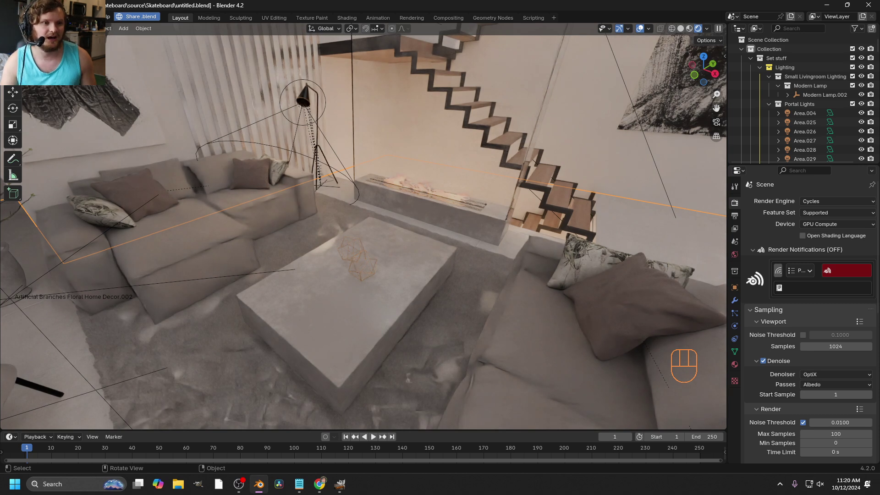
pyautogui.click(37, 17)
pyautogui.click(70, 145)
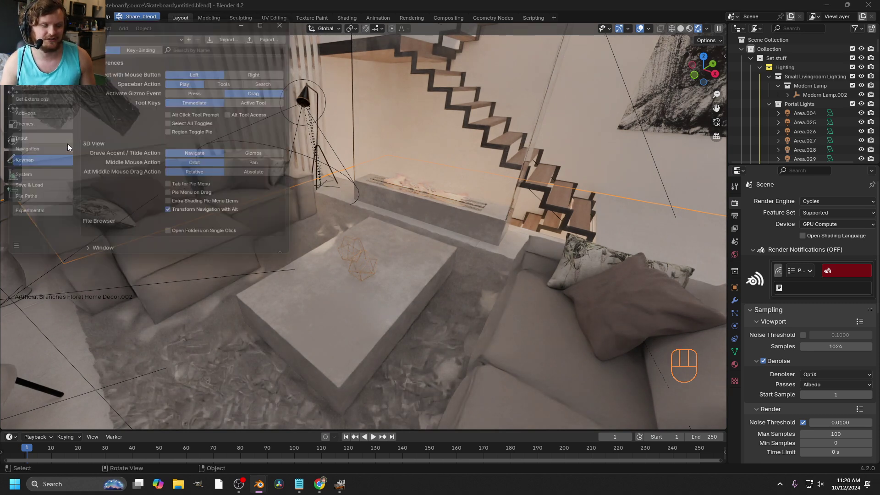
pyautogui.click(37, 97)
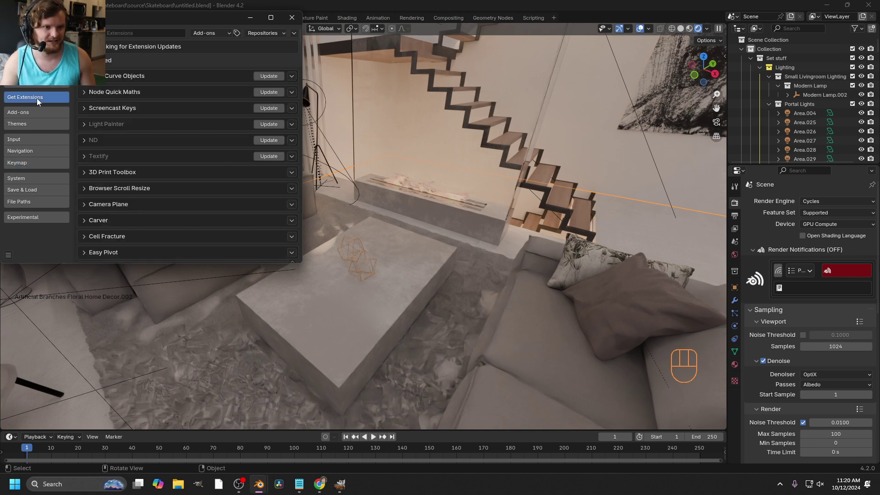
pyautogui.write('dro')
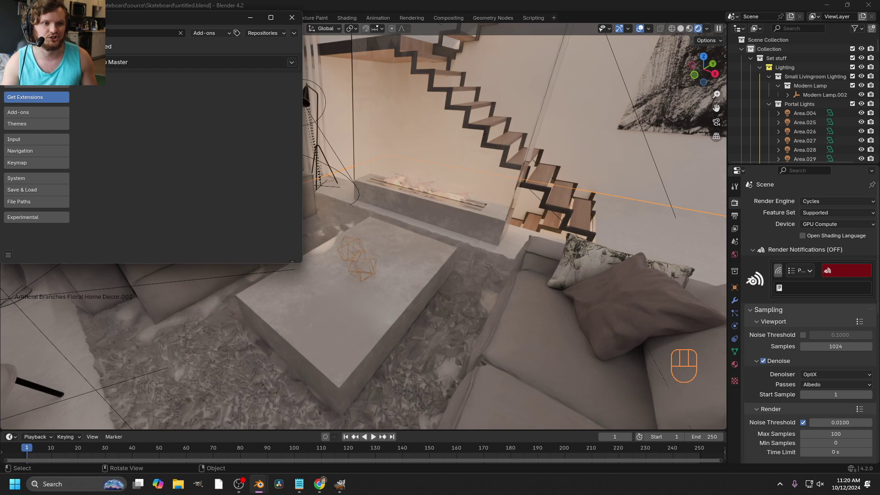
pyautogui.click(183, 63)
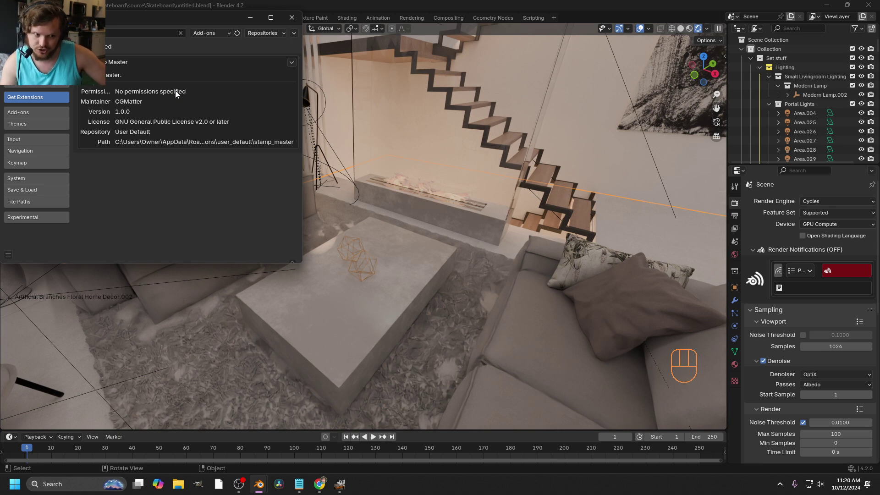
# - Search the add-ons list for "stamp" to check Stamp Master, and close the preferences
pyautogui.click(11, 113)
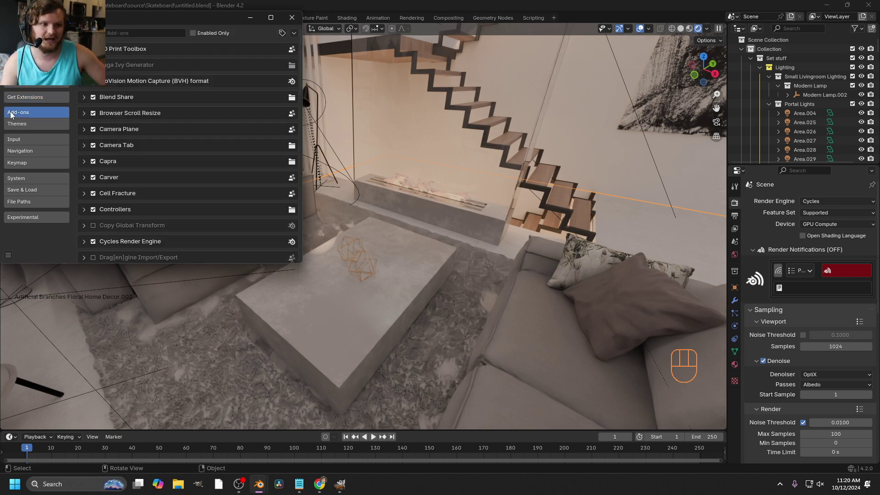
pyautogui.click(118, 32)
pyautogui.write('stamp')
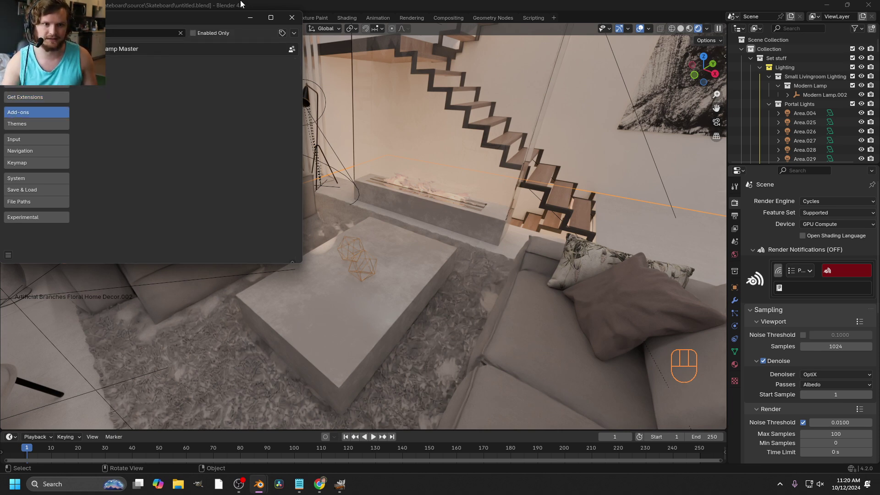
pyautogui.click(292, 18)
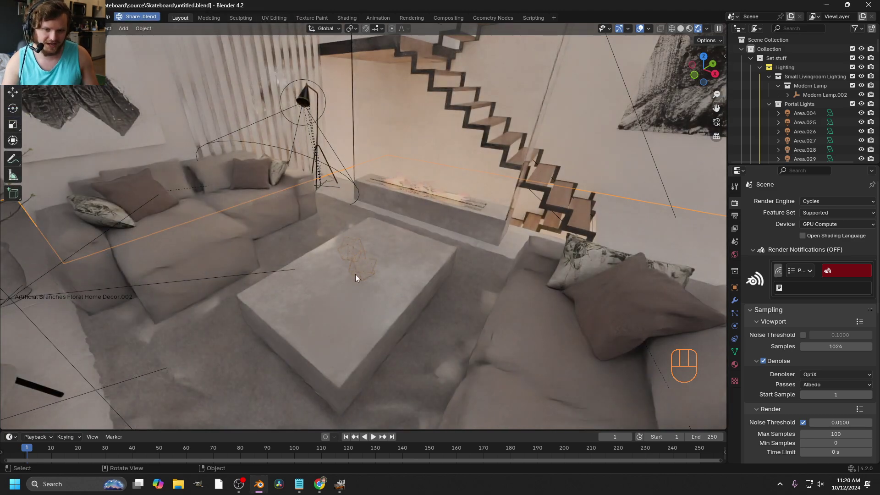
# - Select the coffee table and start Stamp Master on it with stamp1.png from the stamps folder
pyautogui.keyDown('shift'); pyautogui.moveTo(368, 294); pyautogui.dragTo(324, 268, button='middle'); pyautogui.keyUp('shift')
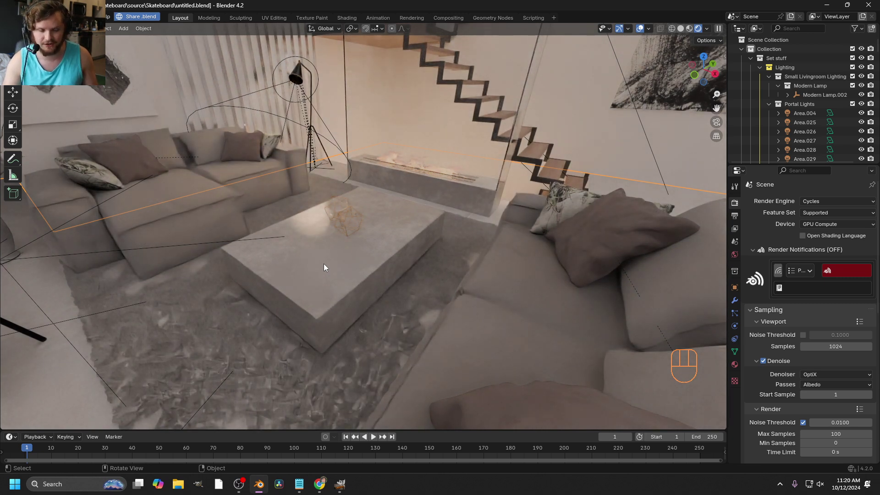
pyautogui.click(323, 267)
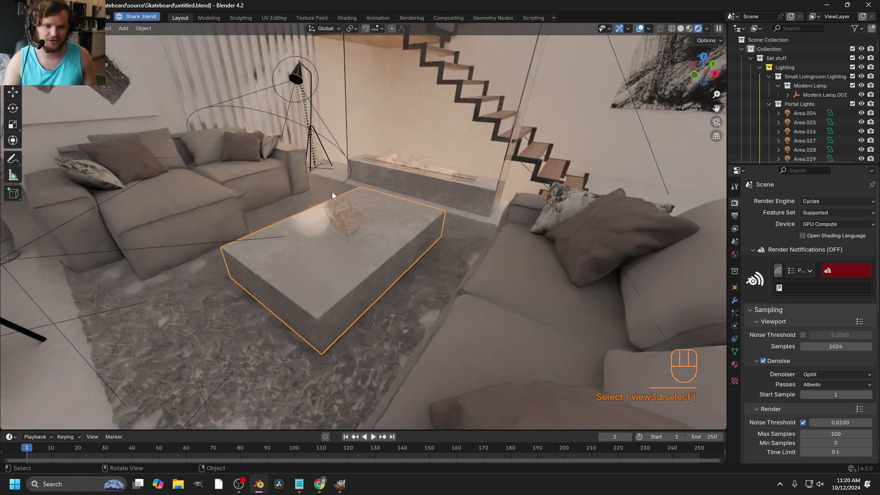
pyautogui.scroll(4, 345, 232)
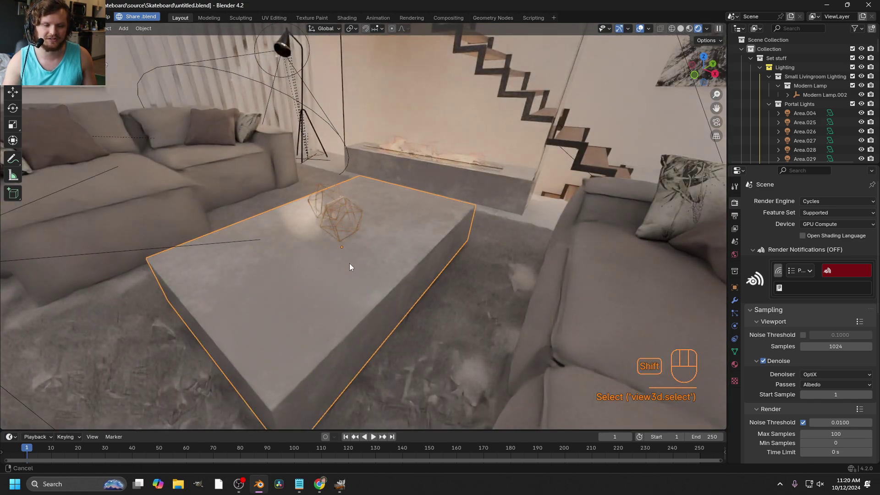
pyautogui.moveTo(349, 263); pyautogui.dragTo(387, 210, button='middle')
pyautogui.hotkey('ctrl', 'shift', 't')
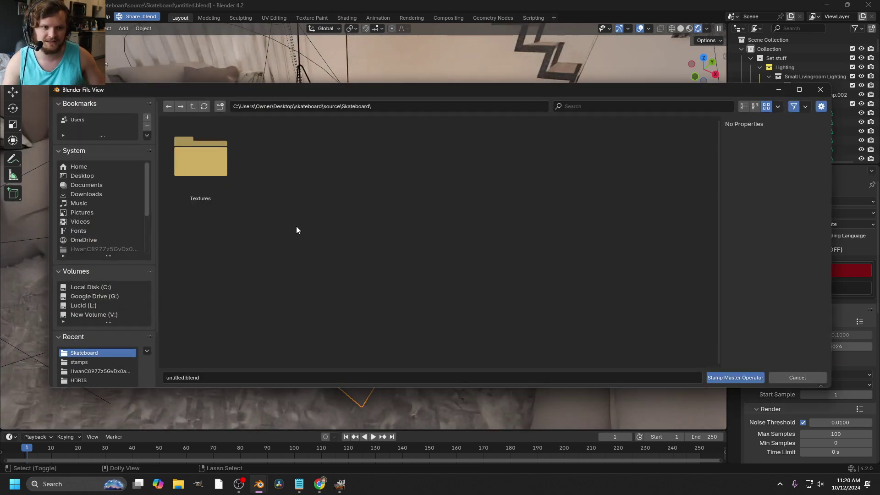
pyautogui.click(80, 362)
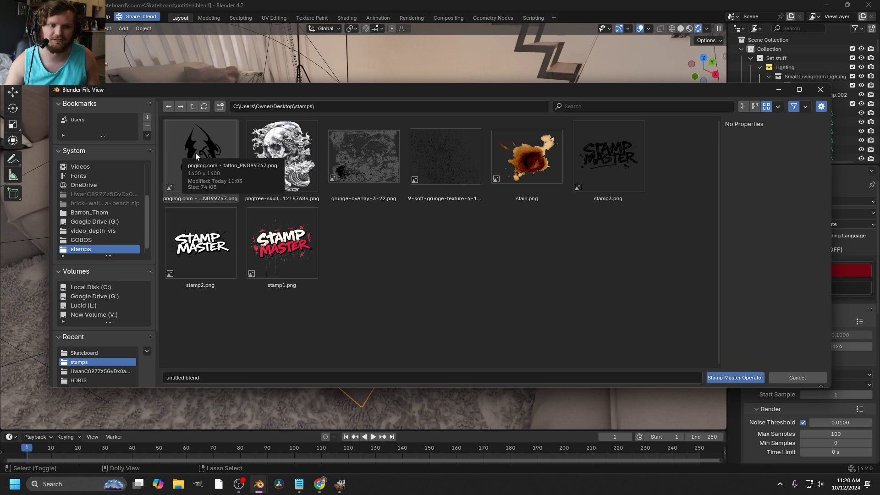
pyautogui.doubleClick(299, 248)
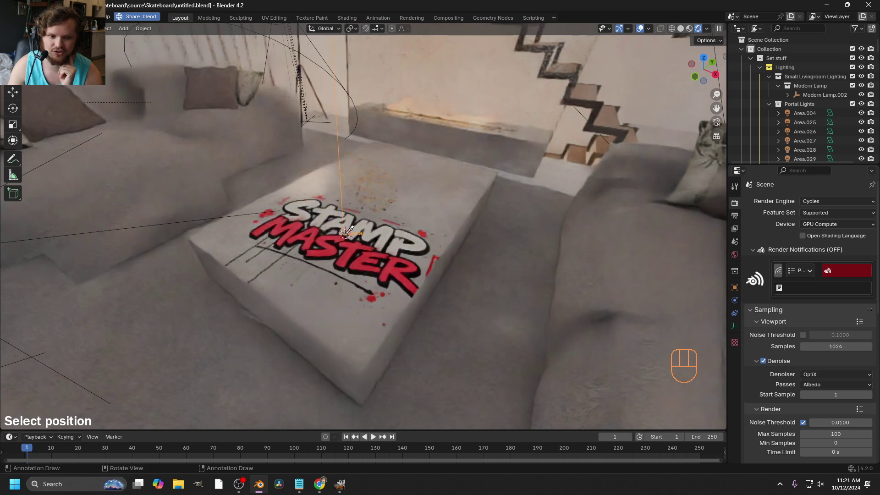
# - Place the stamp on the coffee table's top, rotate it about -79.6° around local Z, enlarge it and partly fade it
pyautogui.click(360, 223)
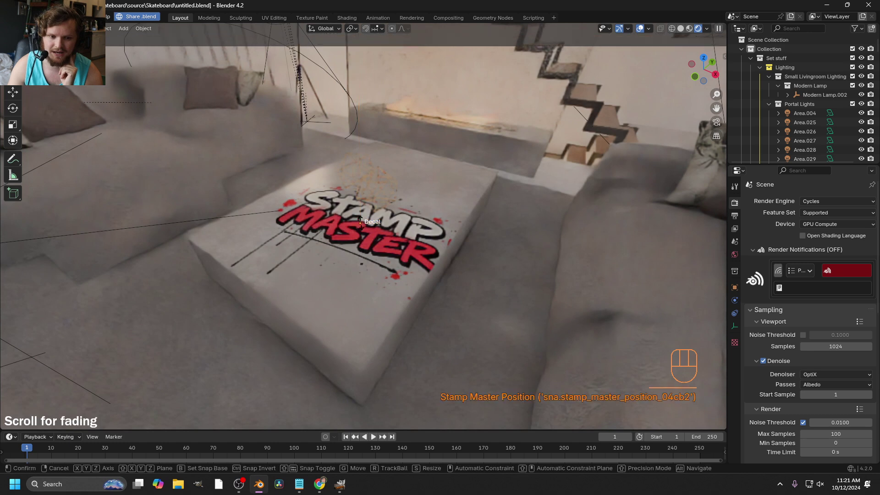
pyautogui.scroll(-5, 360, 223)
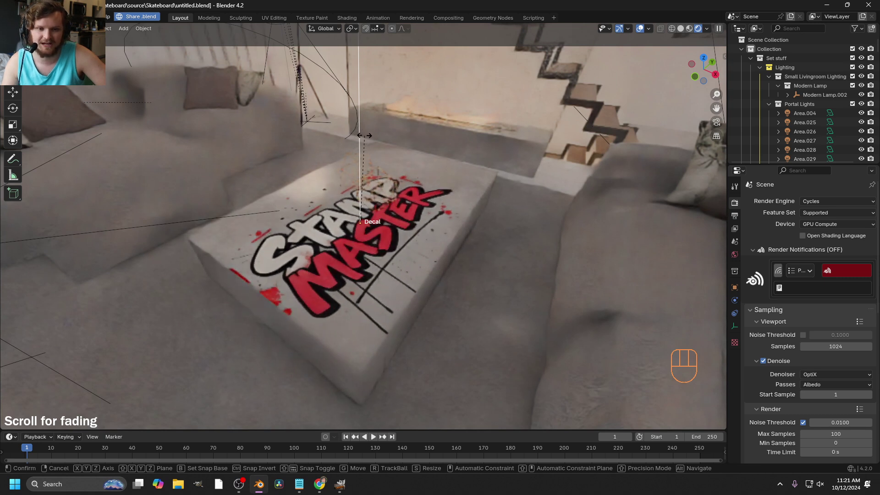
pyautogui.scroll(-6, 364, 135)
pyautogui.scroll(6, 365, 136)
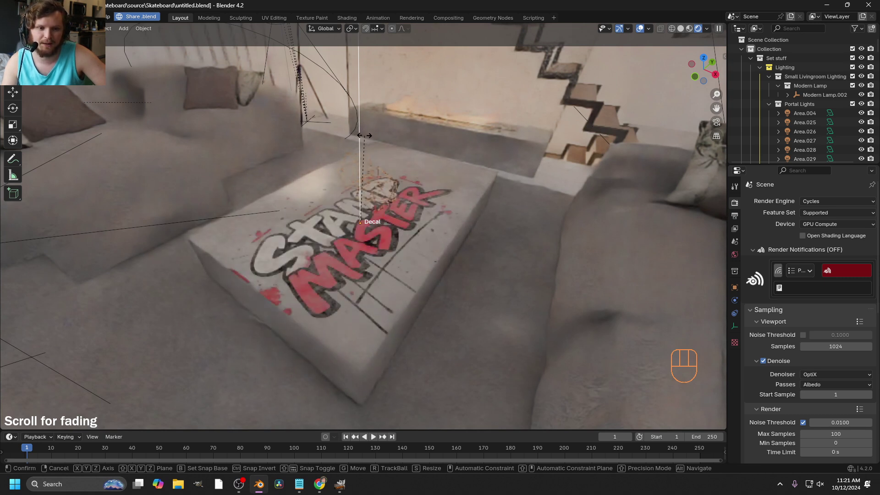
pyautogui.scroll(-3, 365, 135)
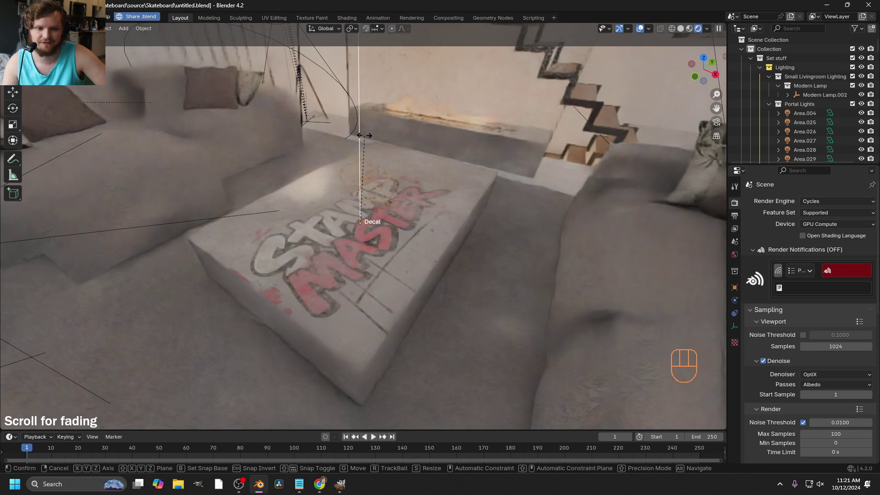
pyautogui.scroll(3, 364, 136)
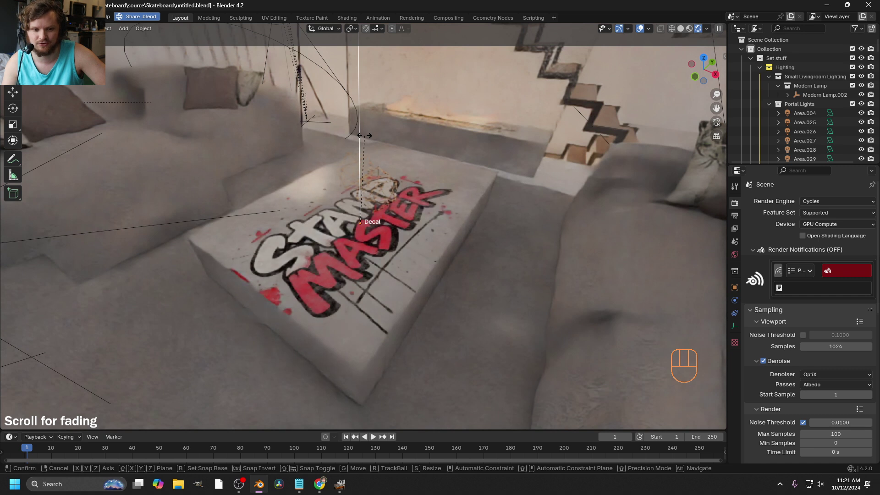
pyautogui.scroll(-3, 364, 136)
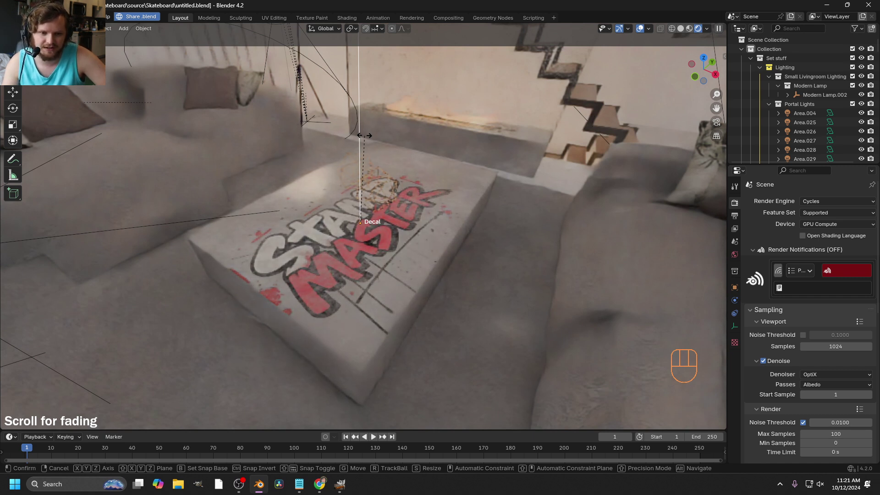
pyautogui.scroll(3, 365, 135)
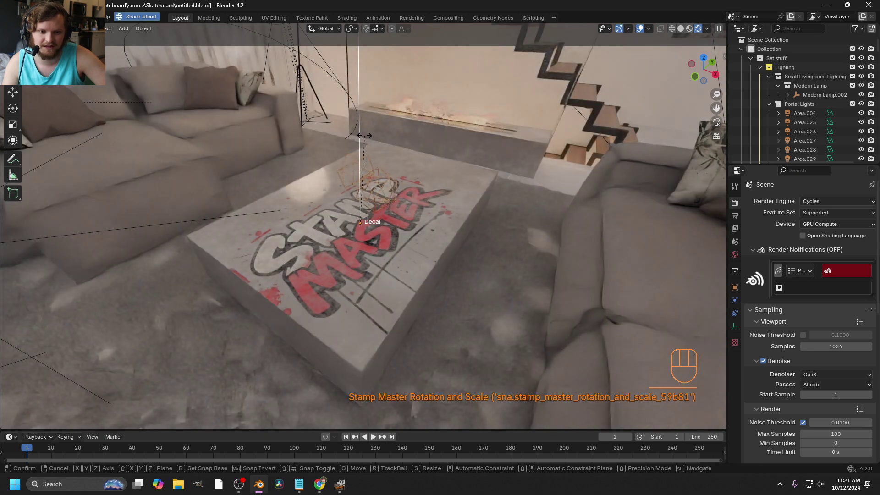
pyautogui.click(364, 135)
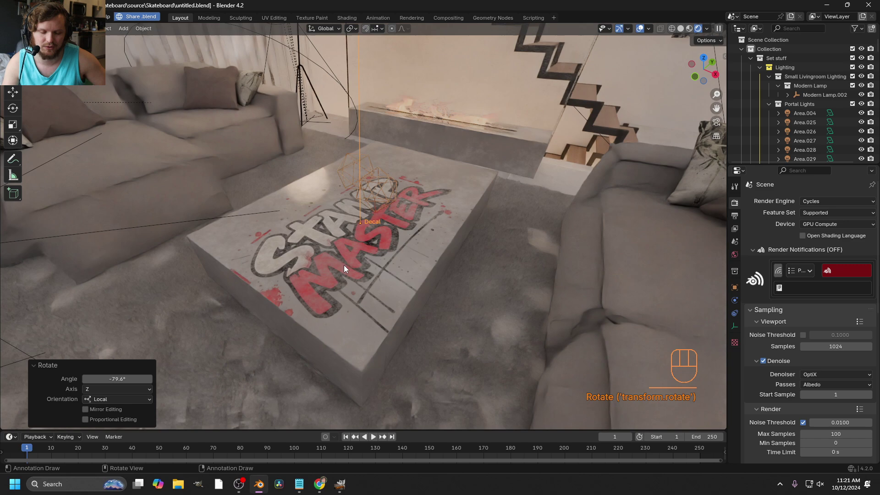
# - Try moving and freely rotating the coffee table together with its stamp, undoing each transform
pyautogui.scroll(4, 343, 266)
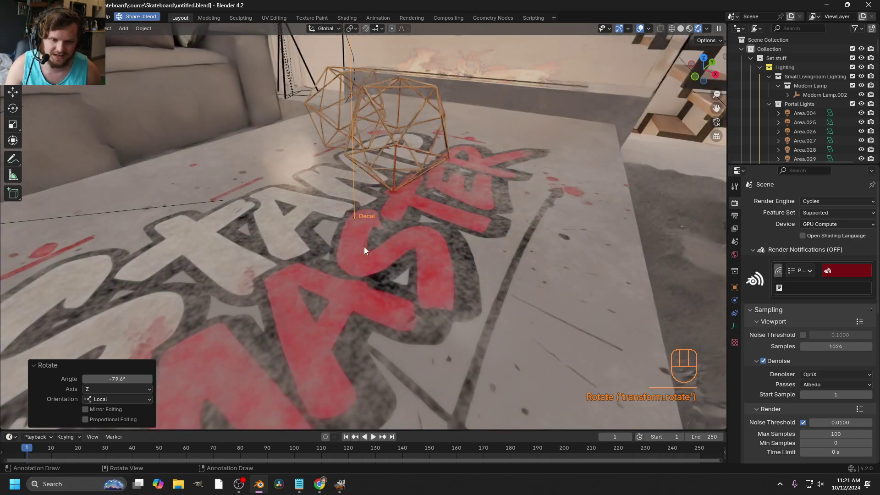
pyautogui.moveTo(391, 251); pyautogui.dragTo(302, 285, button='middle')
pyautogui.moveTo(354, 227); pyautogui.dragTo(400, 246, button='middle')
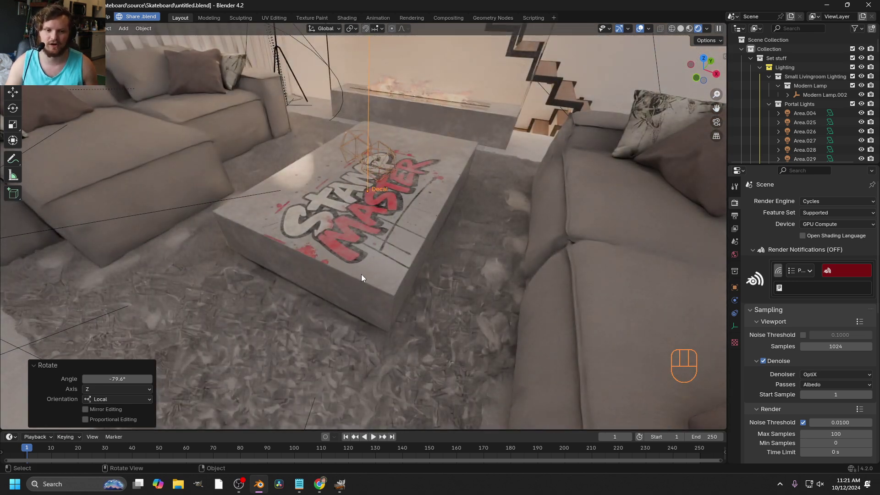
pyautogui.click(362, 287)
pyautogui.press('g')
pyautogui.keyDown('ctrl'); pyautogui.click(306, 245); pyautogui.keyUp('ctrl')
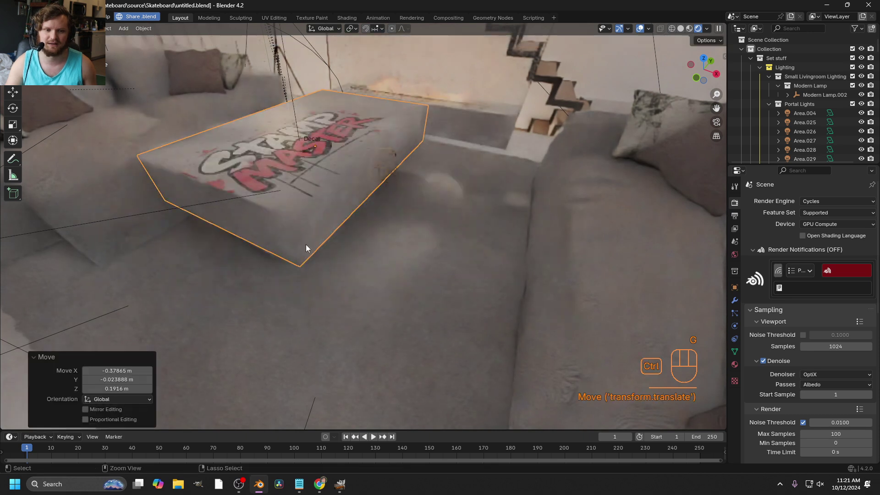
pyautogui.hotkey('ctrl', 'z')
pyautogui.press('r')
pyautogui.press('r')
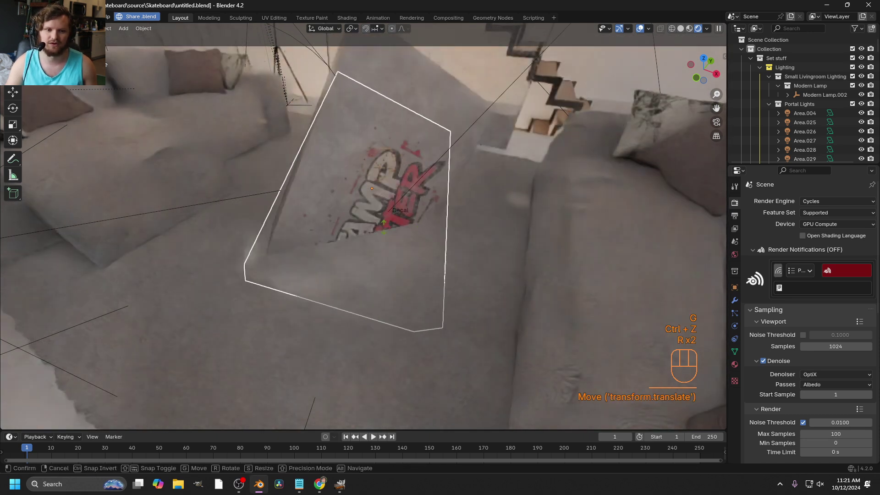
pyautogui.click(411, 227)
pyautogui.hotkey('ctrl', 'z')
# - Select the coffee table's decal empty and move it about 0.215 m along the global Y axis
pyautogui.moveTo(389, 139)
pyautogui.mouseDown(button='middle')
pyautogui.moveTo(379, 252)
pyautogui.moveTo(386, 156)
pyautogui.mouseUp(button='middle')
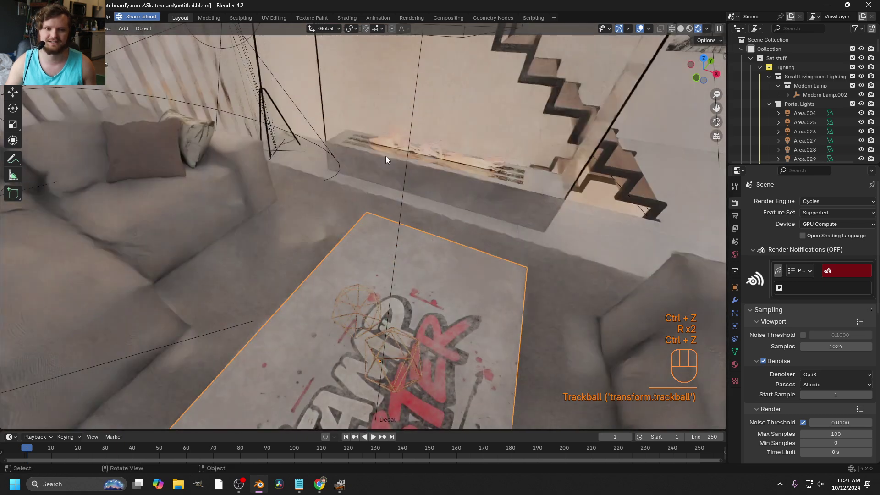
pyautogui.click(408, 148)
pyautogui.scroll(-1, 409, 148)
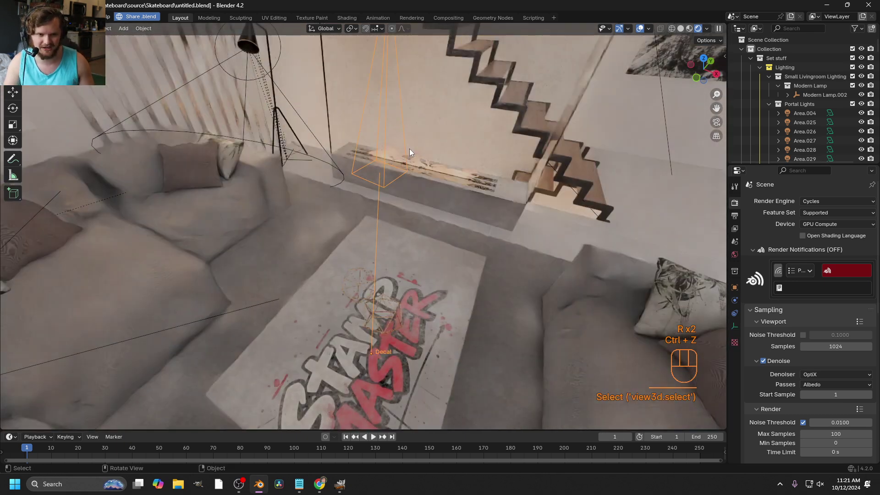
pyautogui.keyDown('shift'); pyautogui.moveTo(387, 271); pyautogui.dragTo(376, 257, button='middle'); pyautogui.keyUp('shift')
pyautogui.press('g')
pyautogui.press('x')
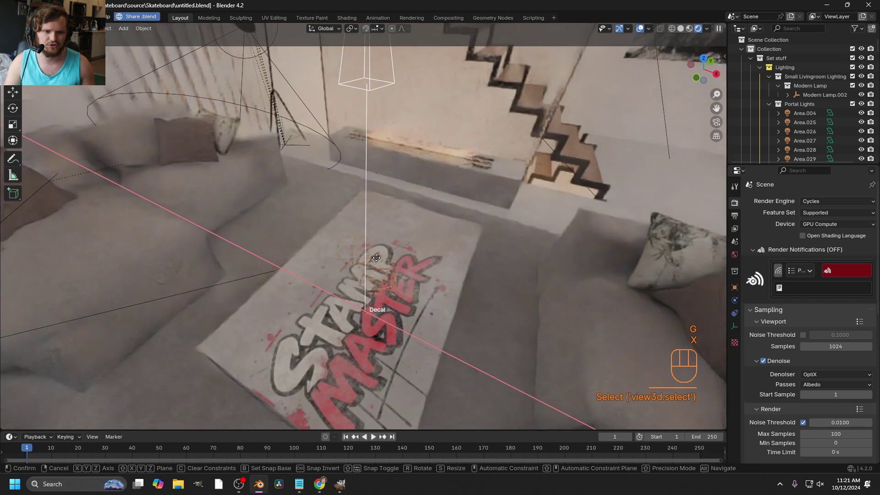
pyautogui.press('g')
pyautogui.press('y')
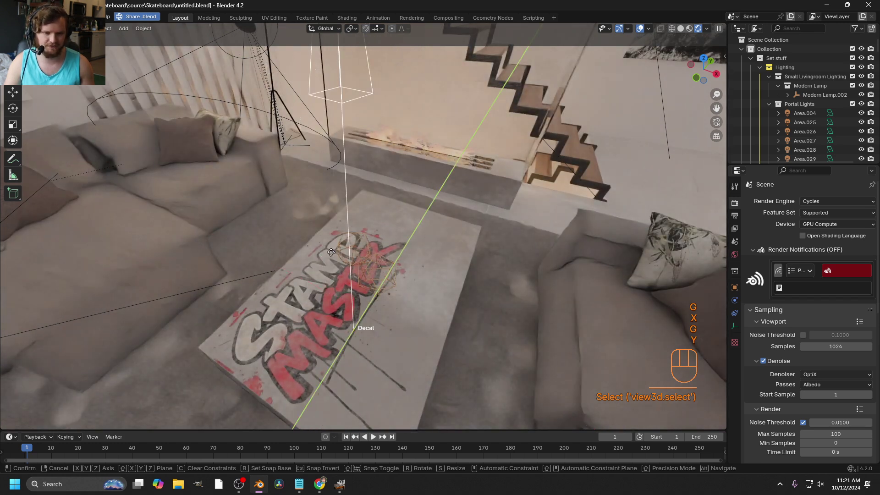
pyautogui.click(432, 194)
# - Rotate the coffee table's decal empty about -1.72° around the global Z axis
pyautogui.press('r')
pyautogui.press('z')
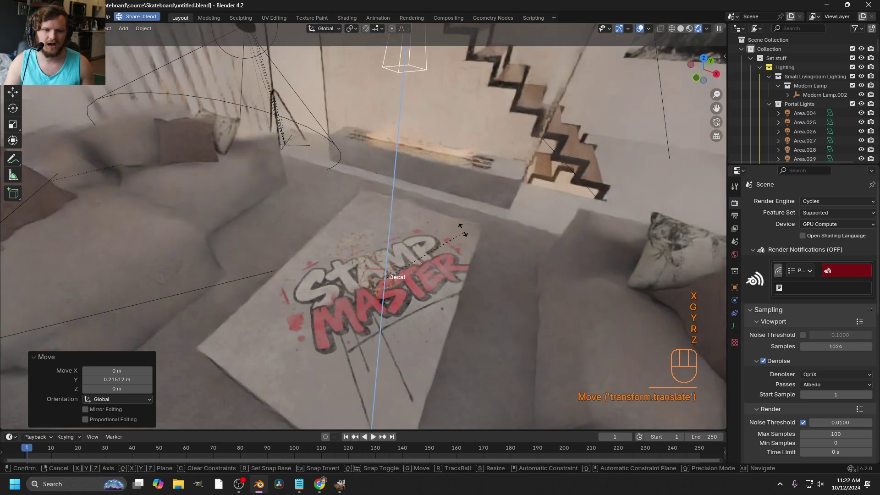
pyautogui.click(438, 205)
# - Select the plain brown pillow on the corner sofa and load stamp2.png onto it as a Stamp Master decal
pyautogui.keyDown('shift'); pyautogui.moveTo(357, 302); pyautogui.dragTo(443, 252, button='middle'); pyautogui.keyUp('shift')
pyautogui.moveTo(259, 236); pyautogui.dragTo(316, 220, button='middle')
pyautogui.scroll(1, 232, 209)
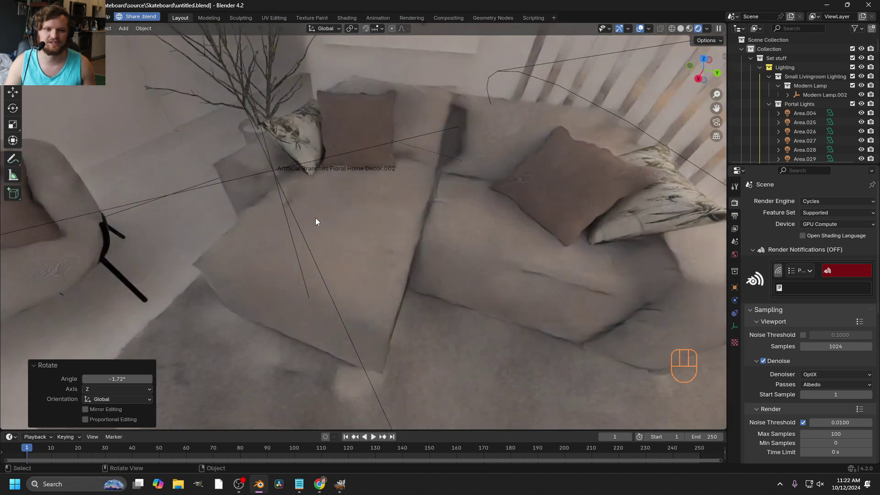
pyautogui.click(359, 121)
pyautogui.scroll(2, 358, 121)
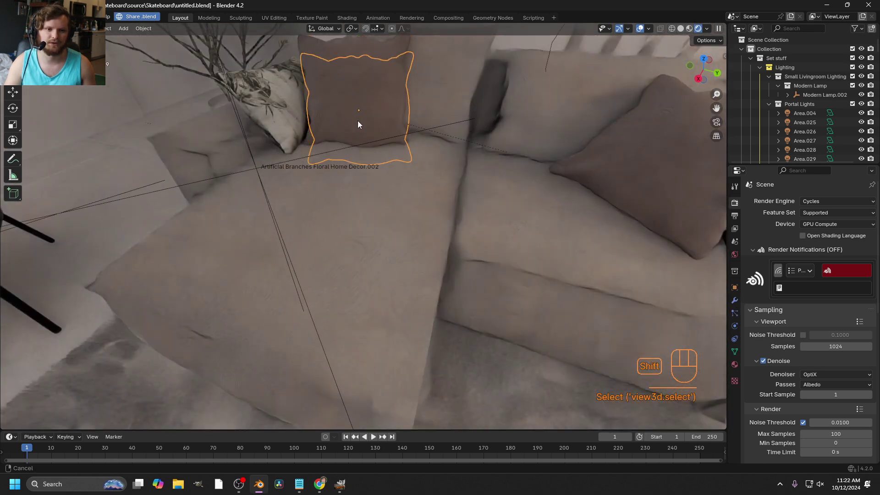
pyautogui.keyDown('shift'); pyautogui.moveTo(357, 120); pyautogui.dragTo(341, 181, button='middle'); pyautogui.keyUp('shift')
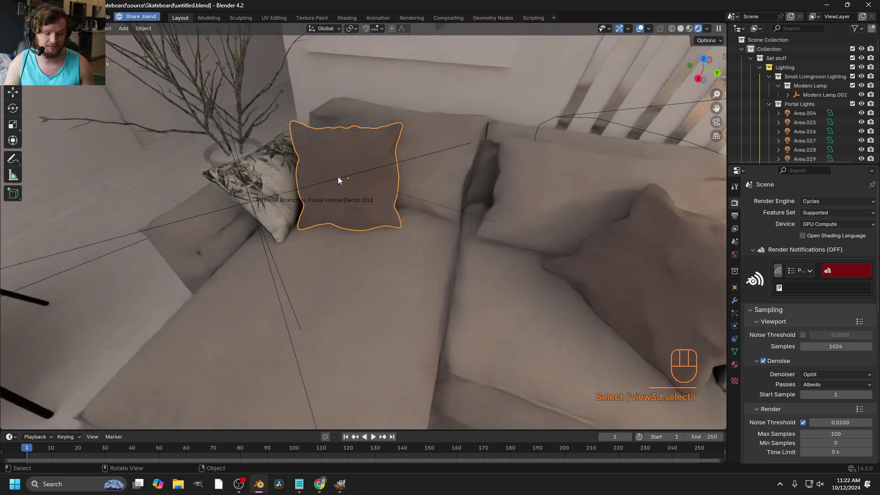
pyautogui.hotkey('ctrl', 'shift', 't')
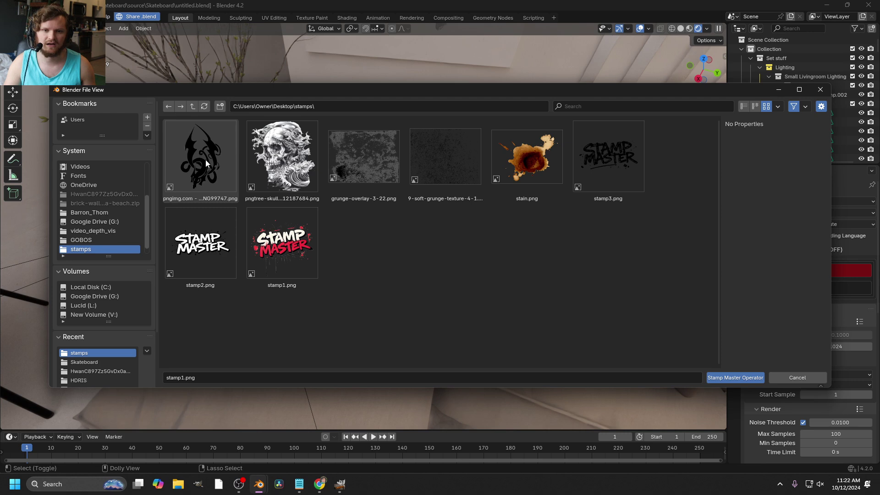
pyautogui.doubleClick(222, 249)
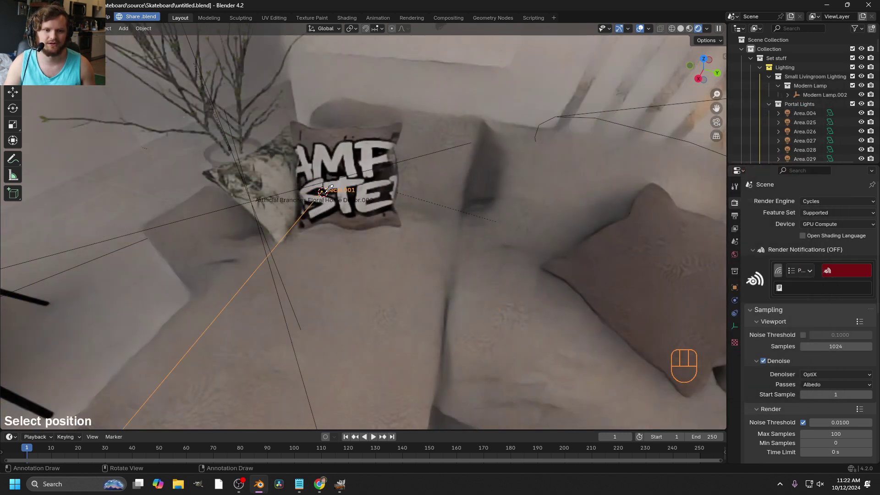
# - Place the stamp at the pillow's center, shrink it to fit, rotate it 5.18° around local Z and set its fading
pyautogui.scroll(2, 351, 175)
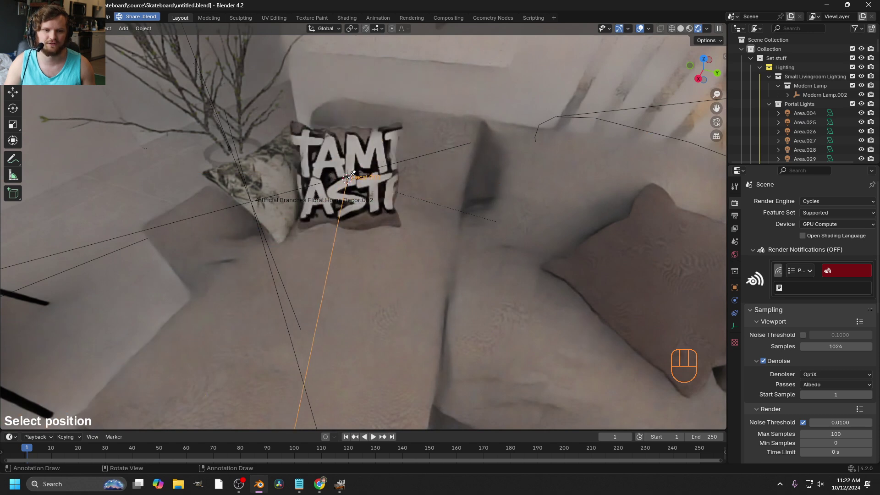
pyautogui.click(351, 174)
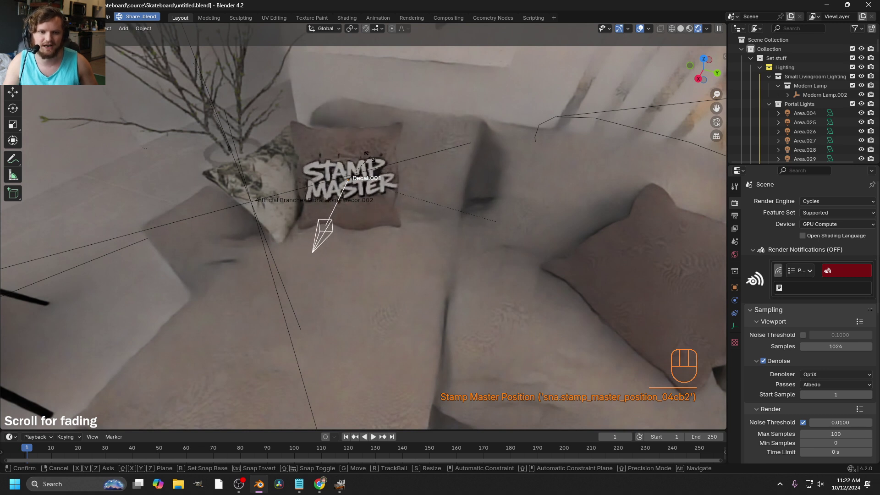
pyautogui.scroll(-1, 368, 154)
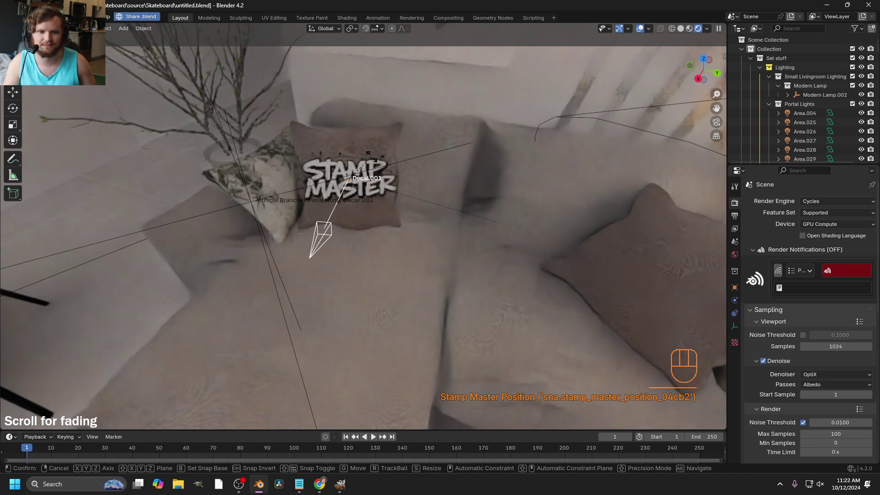
pyautogui.scroll(-3, 368, 154)
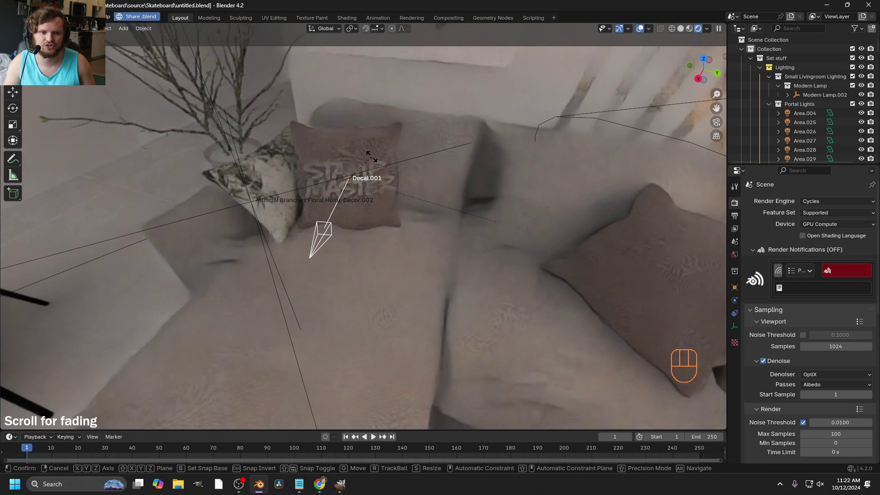
pyautogui.scroll(4, 370, 156)
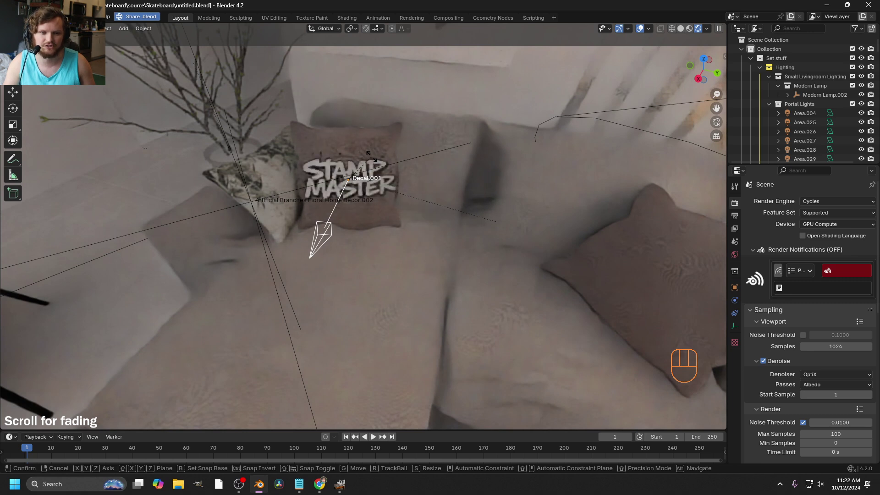
pyautogui.click(371, 157)
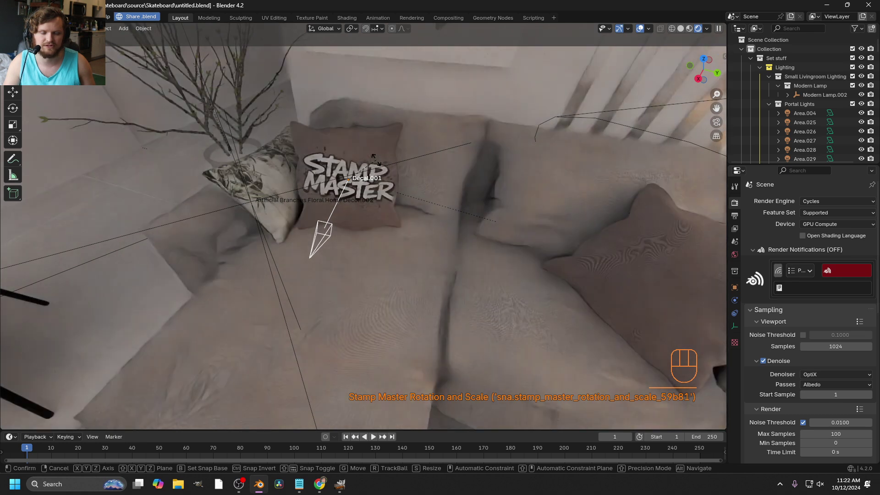
pyautogui.click(373, 157)
# - Sketch an annotation stroke across the pillow's stamp and erase it
pyautogui.scroll(3, 373, 158)
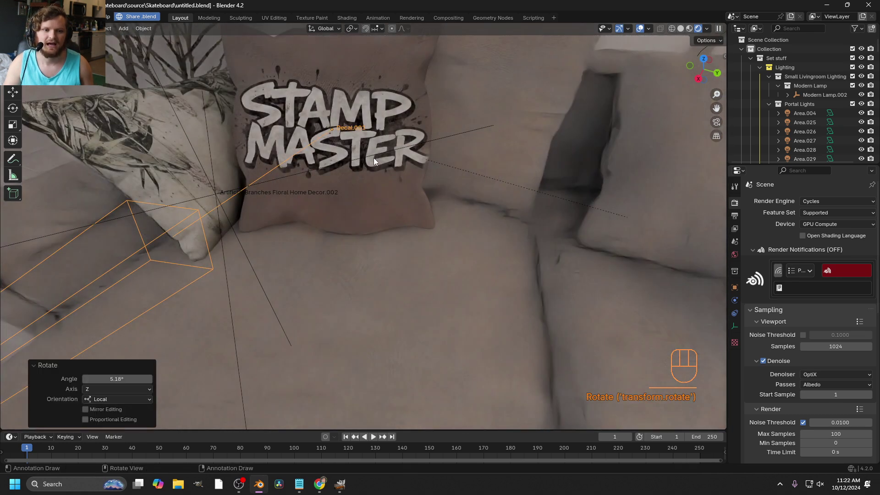
pyautogui.moveTo(373, 158); pyautogui.dragTo(356, 215, button='middle')
pyautogui.moveTo(356, 192); pyautogui.dragTo(355, 171, button='middle')
pyautogui.press('d')
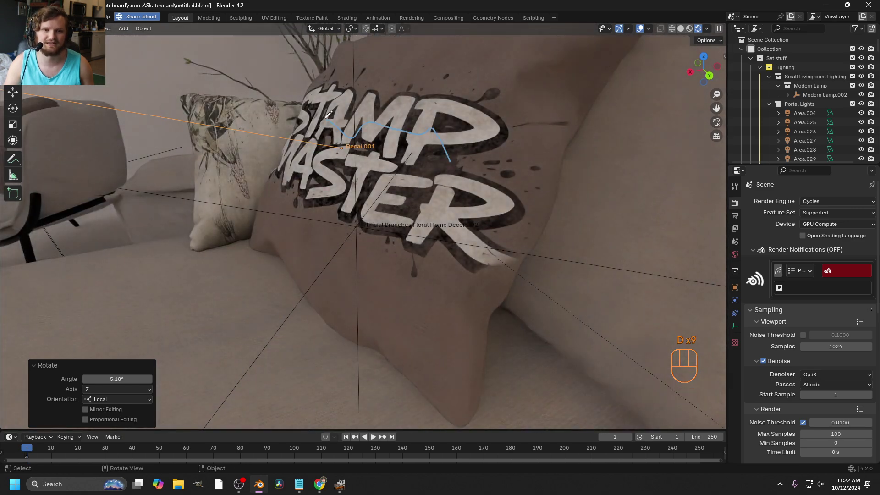
pyautogui.moveTo(328, 114); pyautogui.dragTo(330, 147, button='right')
pyautogui.scroll(-1, 502, 136)
# - Try moving a face near the pillow stamp's center with smooth proportional editing at size 0.135, undo it and leave Edit Mode
pyautogui.click(387, 164)
pyautogui.press('Tab')
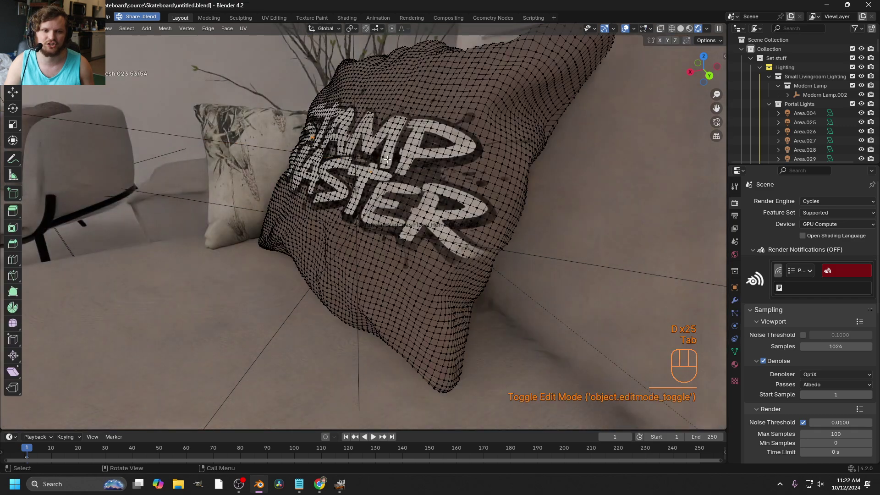
pyautogui.press('3')
pyautogui.click(373, 164)
pyautogui.click(392, 28)
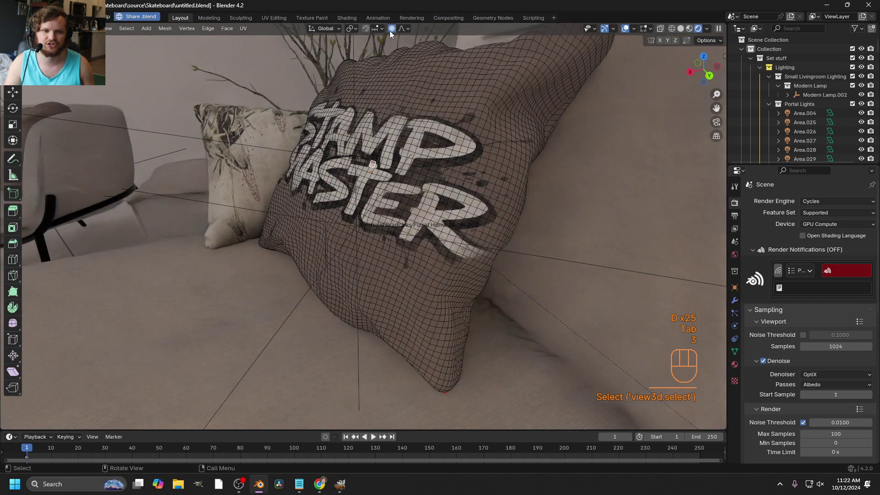
pyautogui.press('g')
pyautogui.scroll(18, 376, 170)
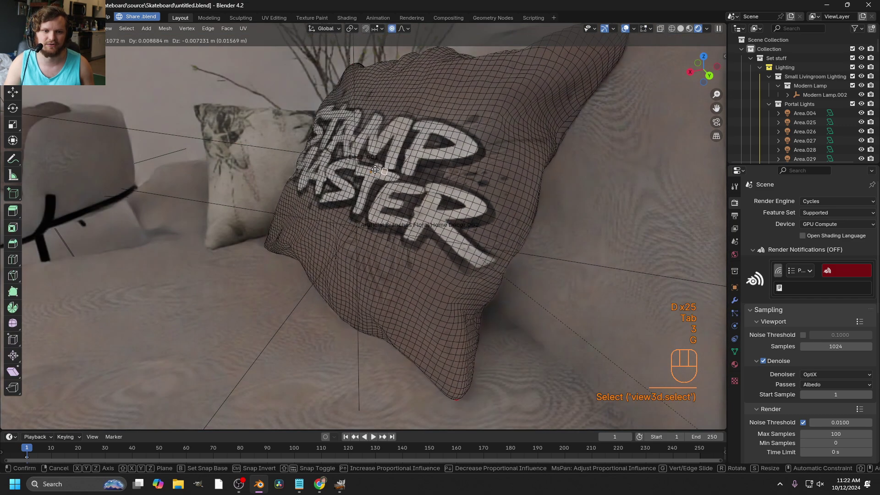
pyautogui.click(371, 179)
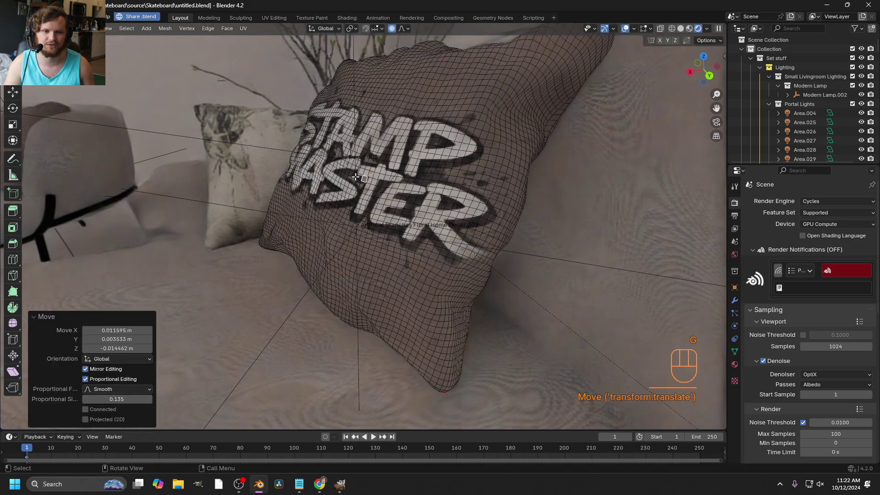
pyautogui.hotkey('ctrl', 'z')
pyautogui.press('Tab')
# - Trackball-rotate the pillow by -11.5° and -140°, annotate its blank side, and undo both the annotation and the rotation
pyautogui.scroll(-3, 399, 180)
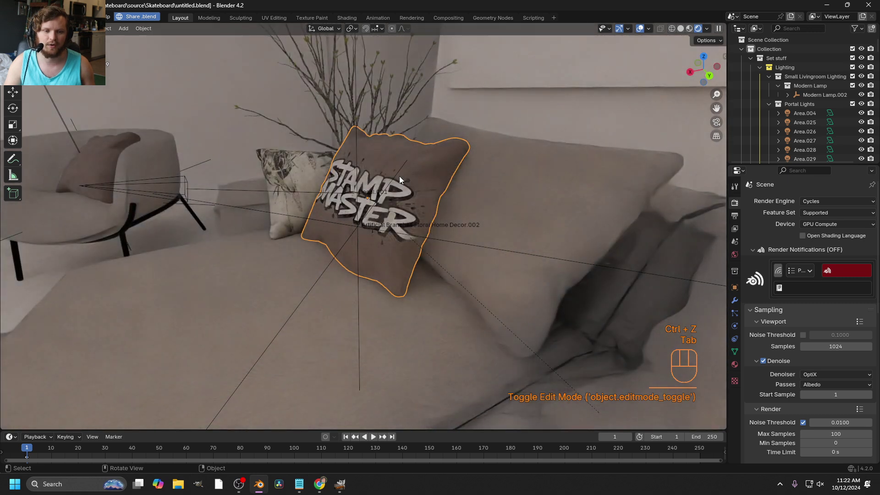
pyautogui.press('r')
pyautogui.press('a')
pyautogui.press('r')
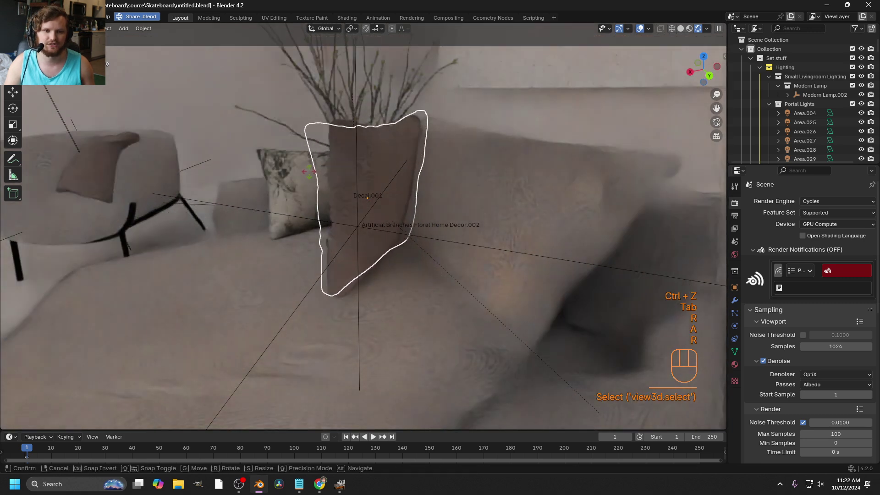
pyautogui.click(389, 175)
pyautogui.press('d')
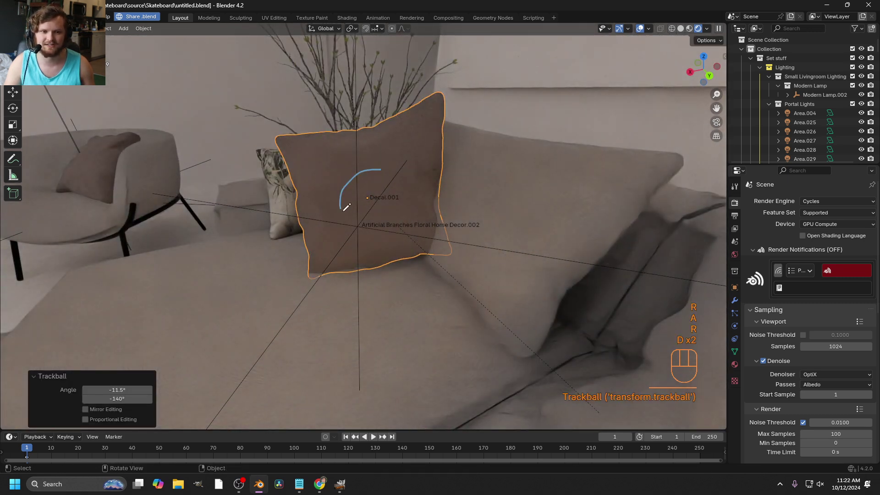
pyautogui.moveTo(371, 160); pyautogui.dragTo(378, 166)
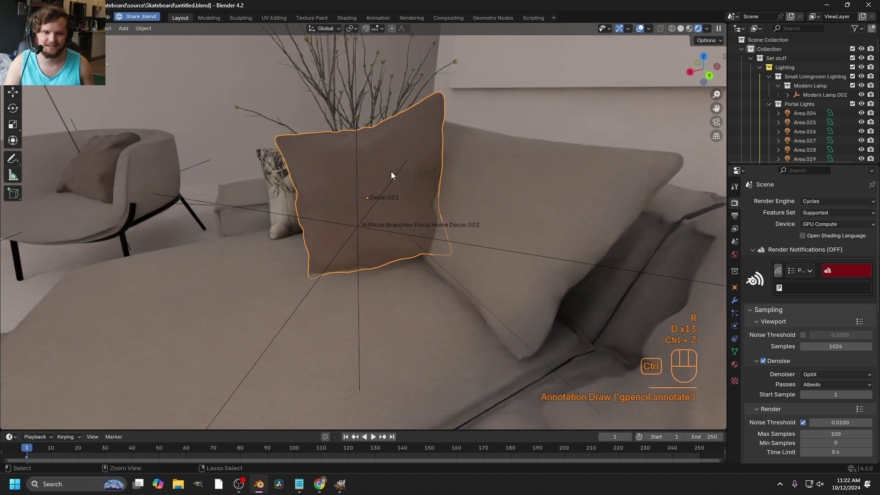
pyautogui.hotkey('ctrl', 'z')
# - Try a slight free rotation of the pillow together with its stamp and undo it
pyautogui.press('r')
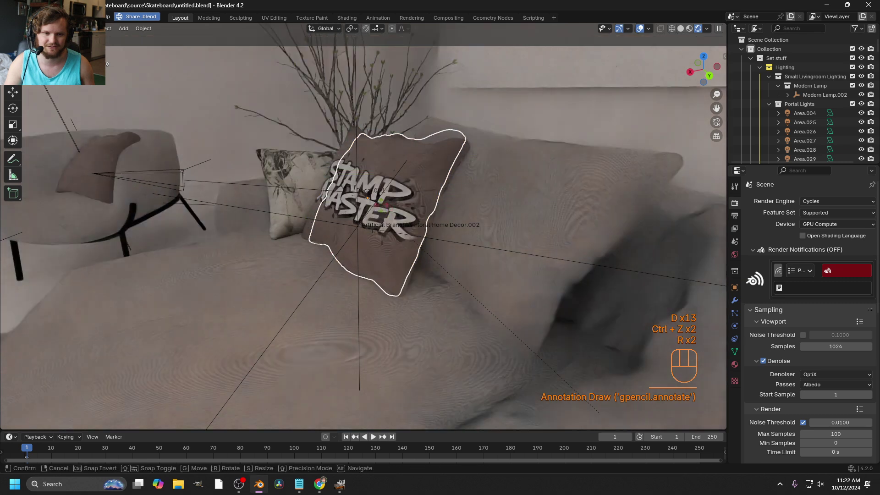
pyautogui.click(394, 210)
pyautogui.hotkey('ctrl', 'z')
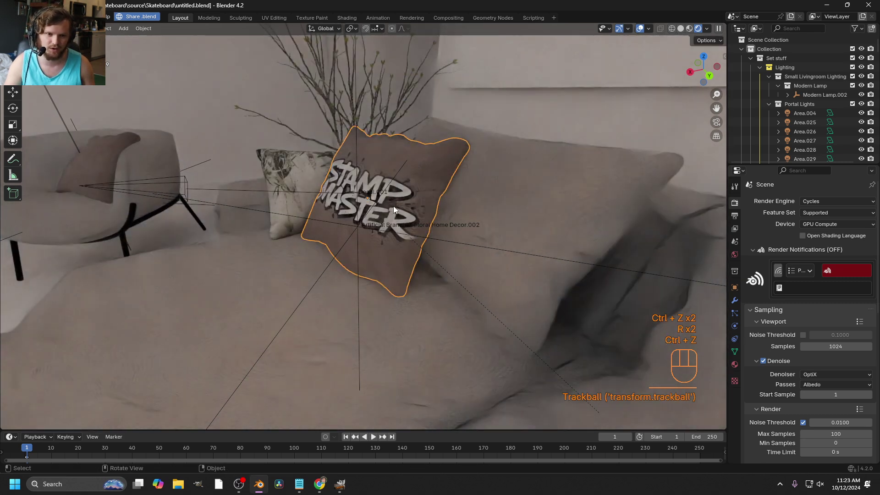
# - Select the pillow's decal empty and try moving the stamp up the pillow twice, undoing each move
pyautogui.moveTo(394, 210); pyautogui.dragTo(368, 177, button='middle')
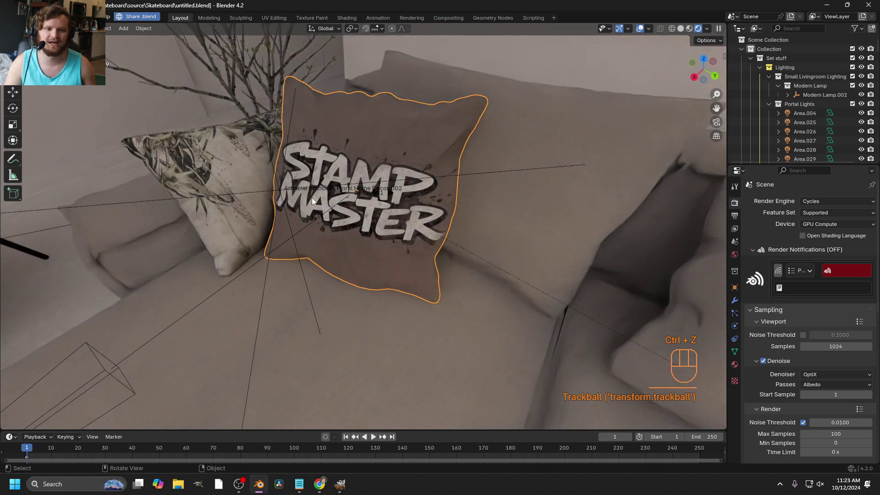
pyautogui.click(118, 364)
pyautogui.press('g')
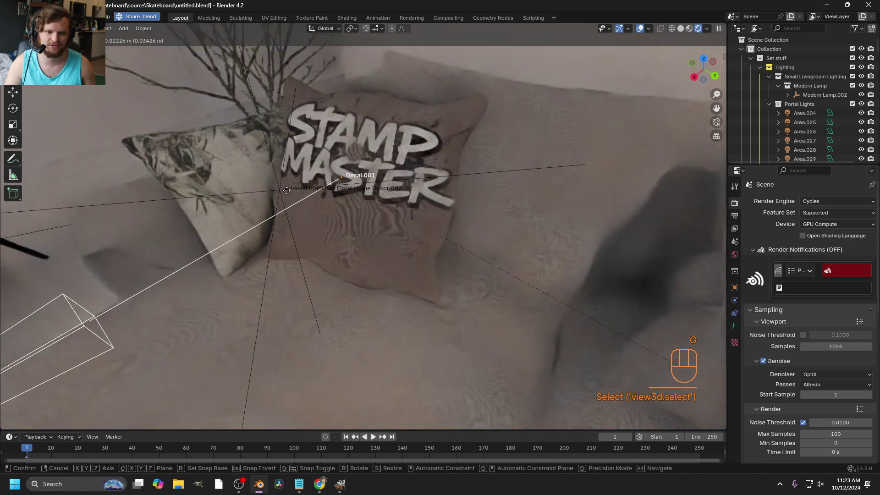
pyautogui.click(301, 192)
pyautogui.hotkey('ctrl', 'z')
pyautogui.keyDown('ctrl'); pyautogui.moveTo(367, 197); pyautogui.dragTo(364, 181, button='middle'); pyautogui.keyUp('ctrl')
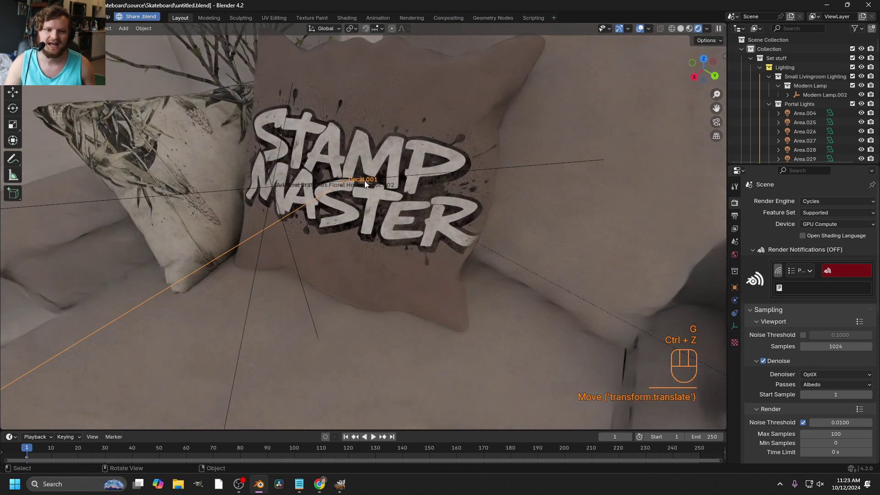
pyautogui.press('g')
pyautogui.click(334, 121)
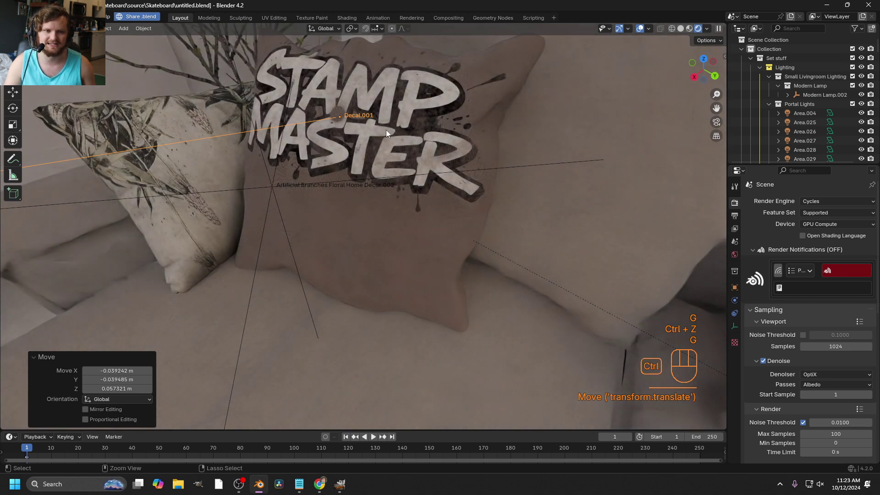
pyautogui.hotkey('ctrl', 'z')
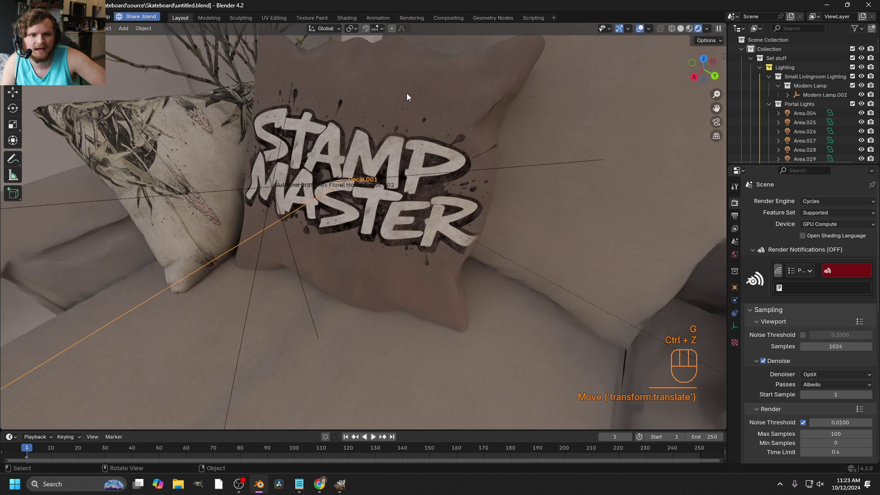
# - Select the stamped pillow, switch to the Shading workspace, frame the pillow there and show its material properties
pyautogui.click(407, 99)
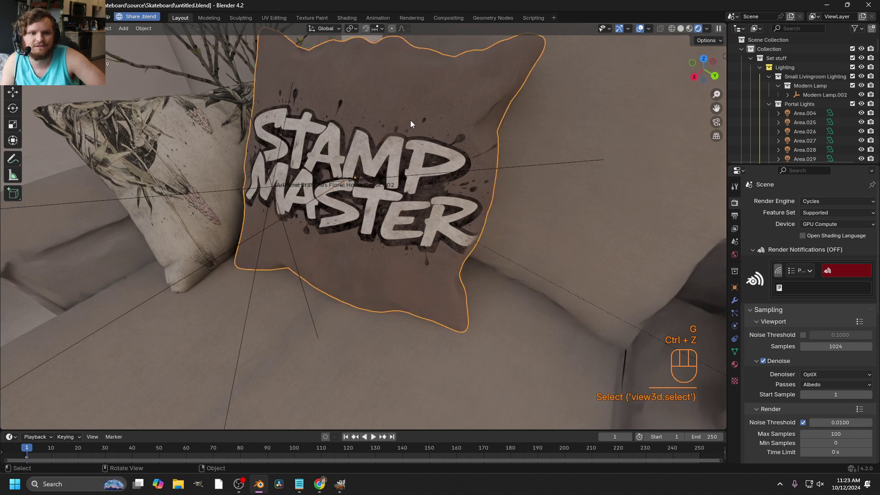
pyautogui.click(346, 18)
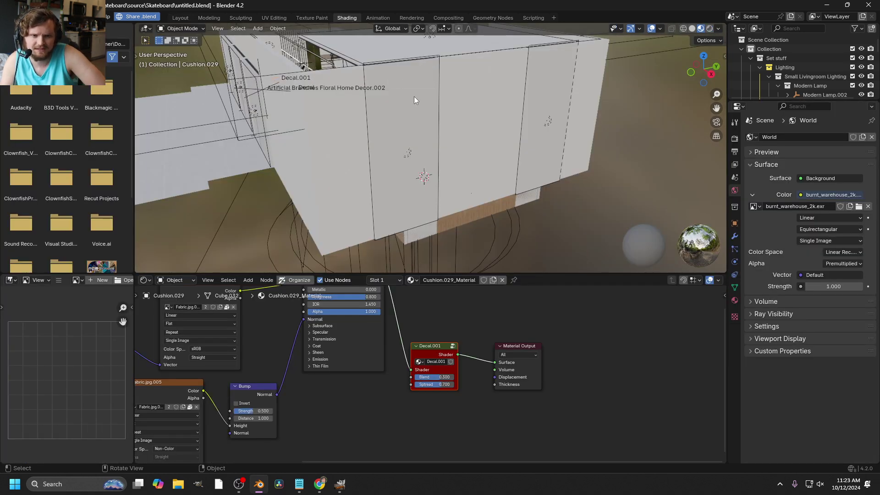
pyautogui.moveTo(441, 105); pyautogui.dragTo(439, 106, button='middle')
pyautogui.keyDown('shift'); pyautogui.moveTo(232, 73); pyautogui.dragTo(340, 147, button='middle'); pyautogui.keyUp('shift')
pyautogui.scroll(10, 339, 146)
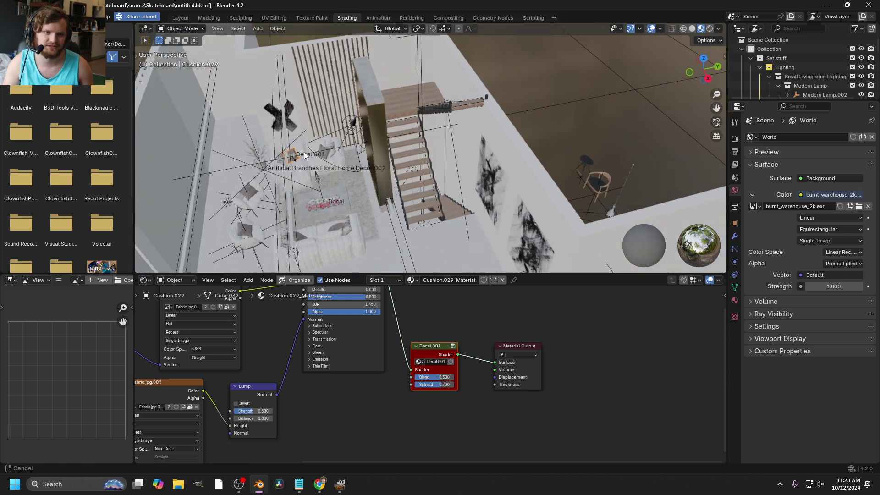
pyautogui.scroll(2, 359, 148)
pyautogui.keyDown('shift'); pyautogui.moveTo(242, 166); pyautogui.dragTo(440, 296, button='middle'); pyautogui.keyUp('shift')
pyautogui.scroll(3, 415, 131)
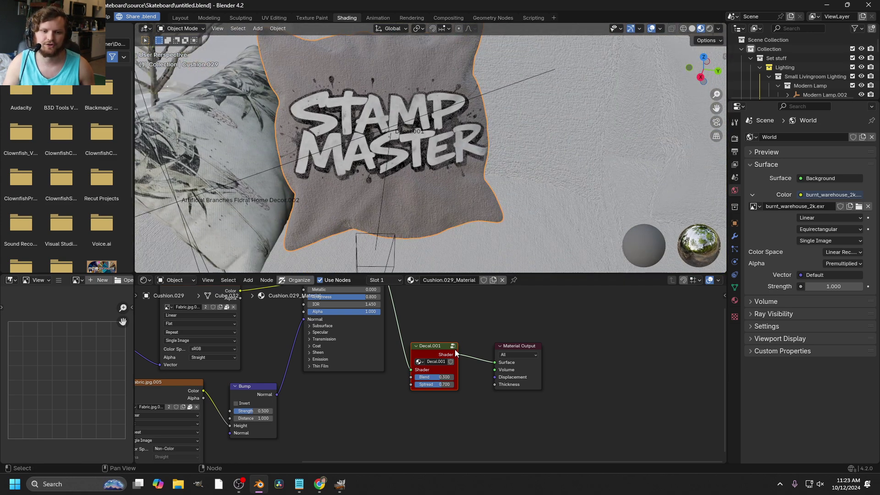
pyautogui.click(735, 300)
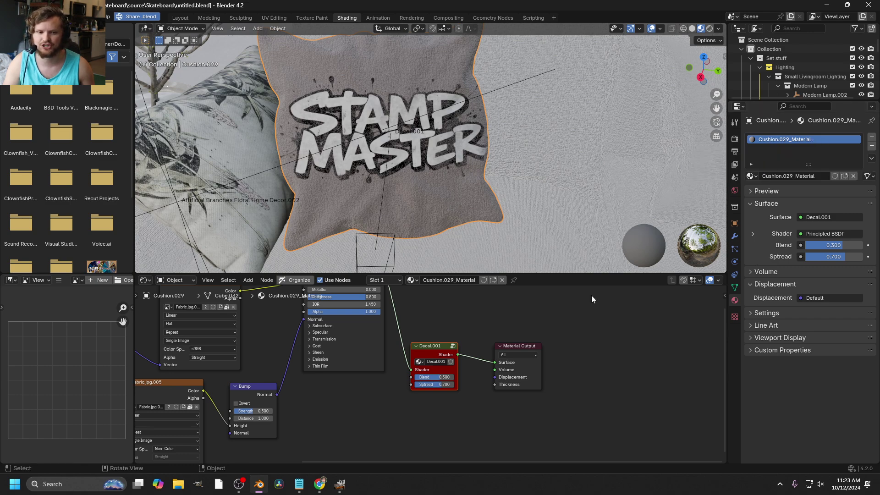
# - Select the pillow material's original nodes up to the Principled BSDF and move them away from the Decal.001 node group
pyautogui.press('Home')
pyautogui.moveTo(393, 446); pyautogui.dragTo(232, 334)
pyautogui.press('g')
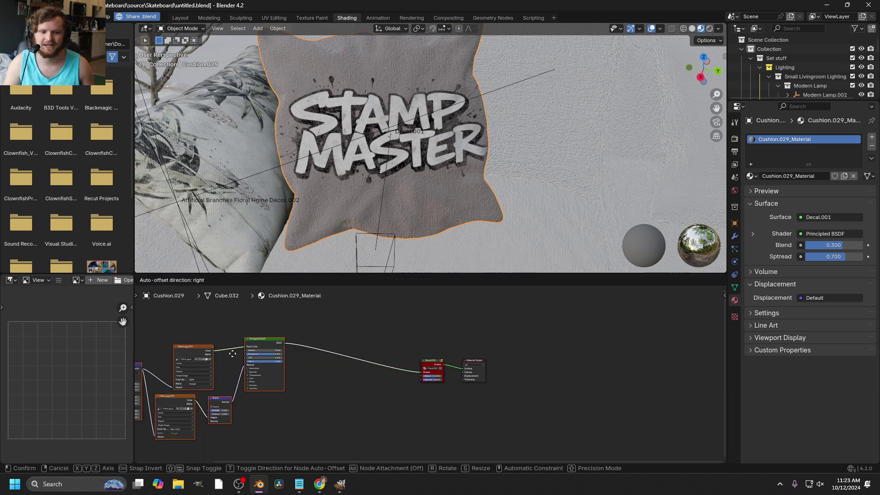
pyautogui.click(216, 394)
pyautogui.moveTo(217, 394); pyautogui.dragTo(335, 394, button='middle')
pyautogui.scroll(5, 490, 353)
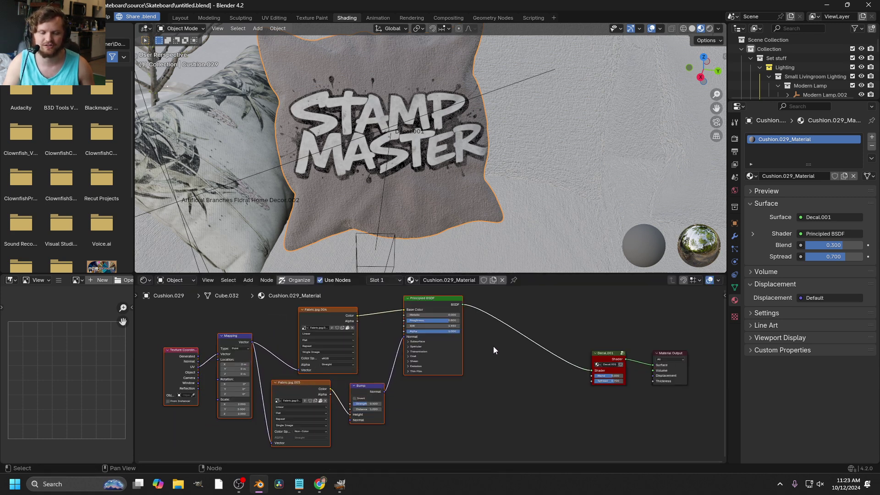
# - Look at the pillow's decal empty, reselect the pillow, and set the Decal.001 group's Blend to -0.033 and Spread to 0.717
pyautogui.moveTo(420, 349); pyautogui.dragTo(377, 302)
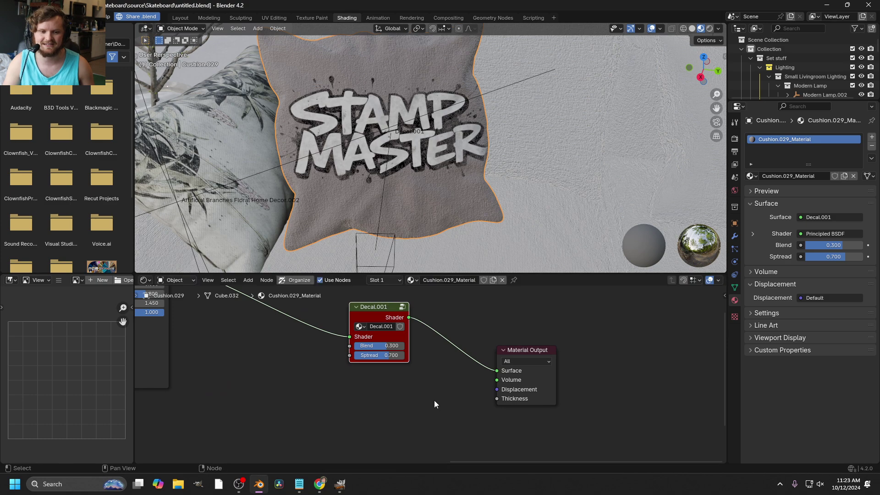
pyautogui.moveTo(406, 147); pyautogui.dragTo(173, 199, button='middle')
pyautogui.click(191, 196)
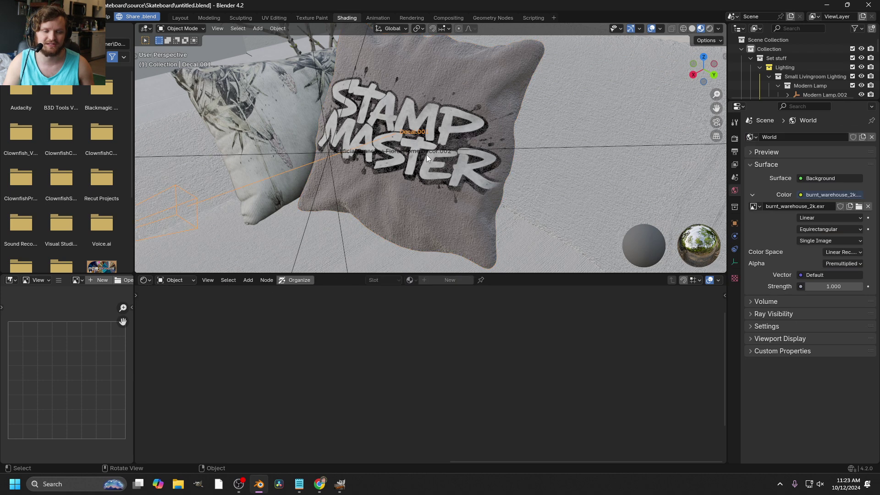
pyautogui.click(419, 214)
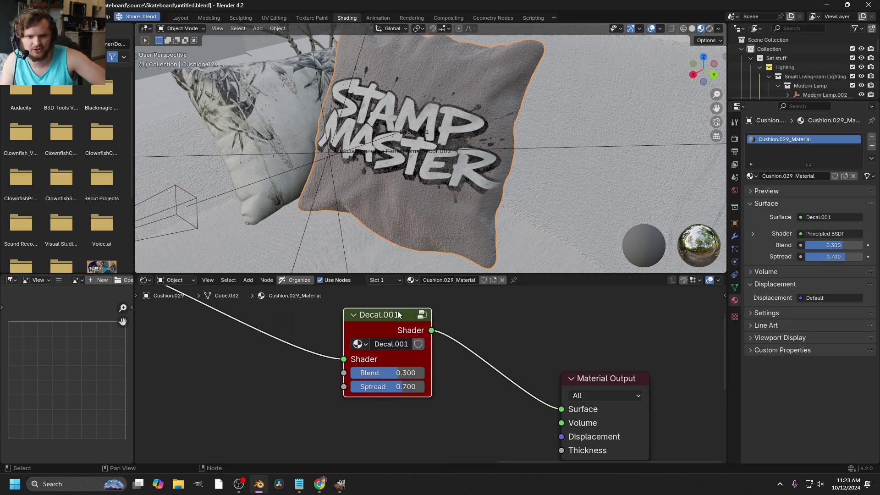
pyautogui.moveTo(394, 317); pyautogui.dragTo(360, 320)
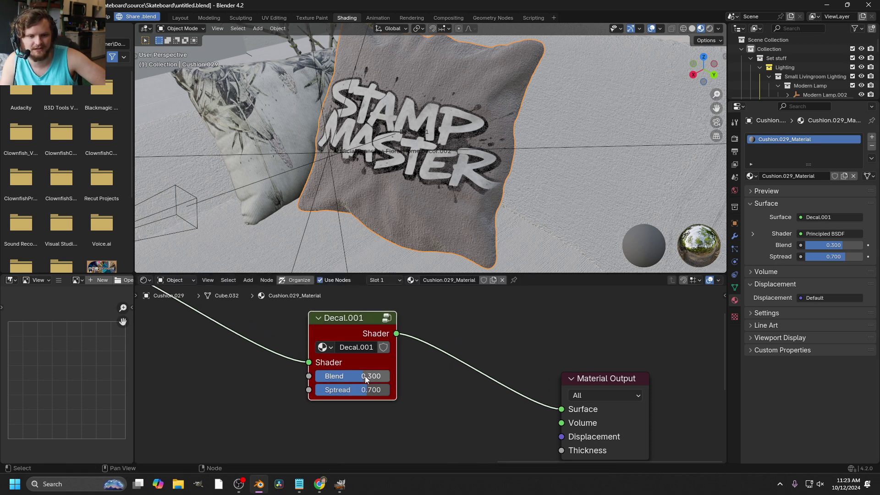
pyautogui.moveTo(365, 375)
pyautogui.mouseDown()
pyautogui.moveTo(333, 376)
pyautogui.moveTo(366, 376)
pyautogui.moveTo(335, 376)
pyautogui.moveTo(351, 375)
pyautogui.moveTo(357, 394)
pyautogui.moveTo(328, 394)
pyautogui.moveTo(368, 389)
pyautogui.mouseUp()
# - Move the stamped pillow a short distance aside and try turning it with a free trackball rotation
pyautogui.press('g')
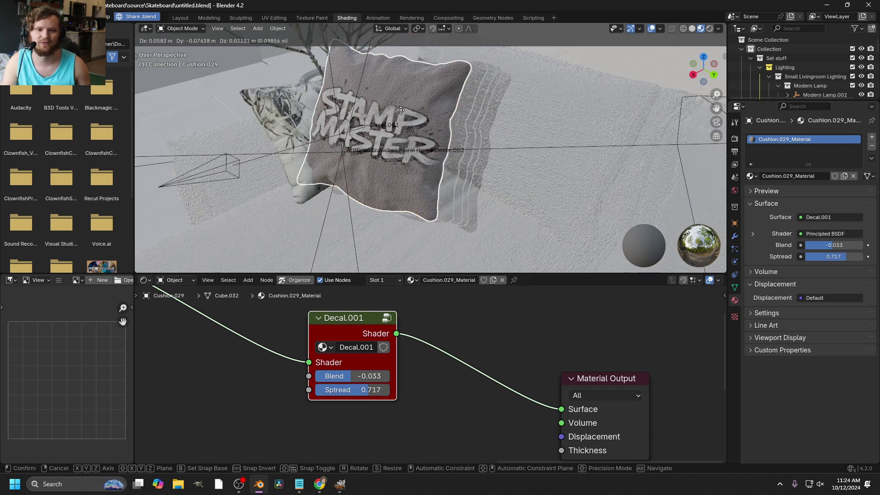
pyautogui.click(346, 111)
pyautogui.press('r')
pyautogui.press('r')
pyautogui.click(345, 152)
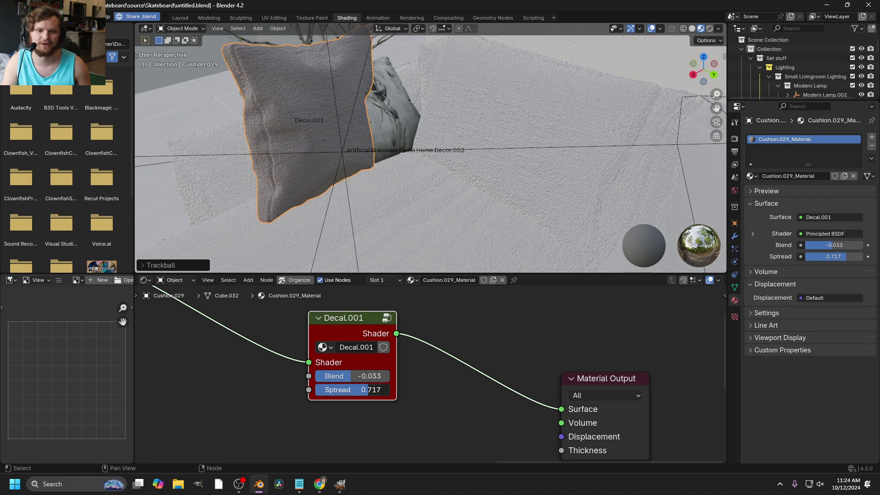
# - Undo the pillow's trackball rotation and set the Decal.001 group's Spread to 0.375
pyautogui.moveTo(369, 389); pyautogui.dragTo(389, 389)
pyautogui.hotkey('ctrl', 'z')
pyautogui.hotkey('ctrl', 'z')
pyautogui.hotkey('ctrl', 'z')
pyautogui.hotkey('ctrl', 'z')
pyautogui.hotkey('ctrl', 'z')
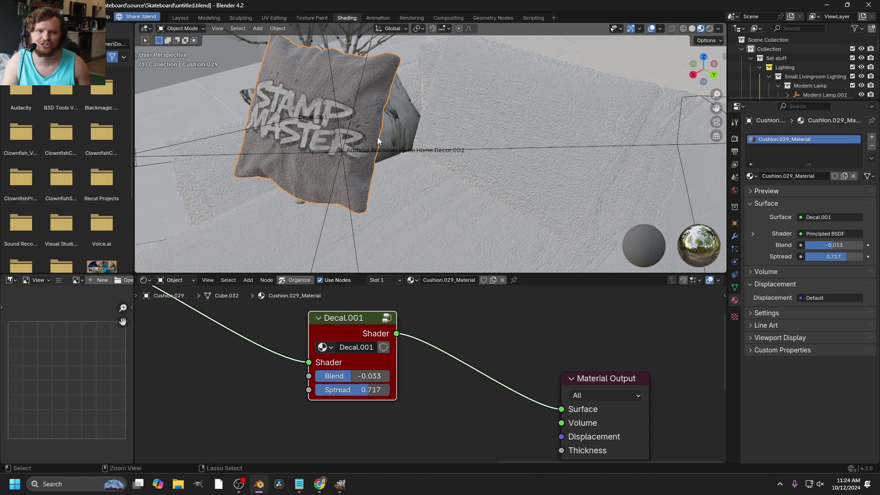
pyautogui.moveTo(369, 390); pyautogui.dragTo(343, 390)
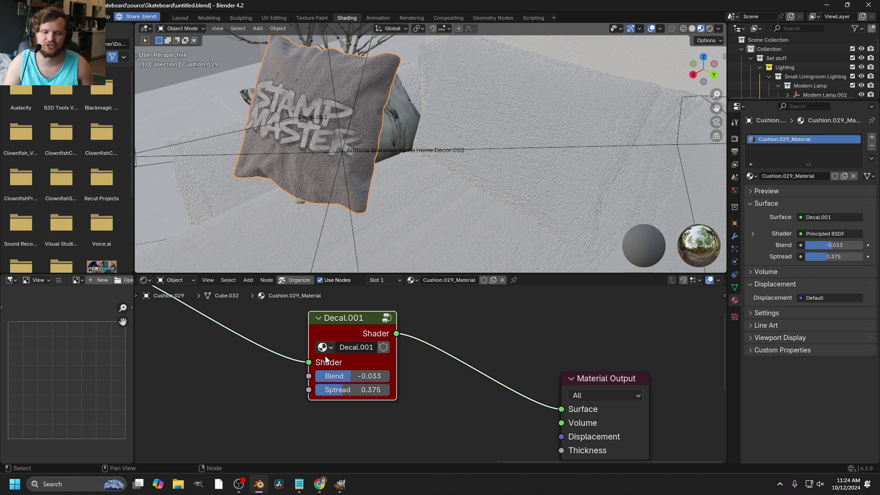
pyautogui.scroll(-4, 474, 409)
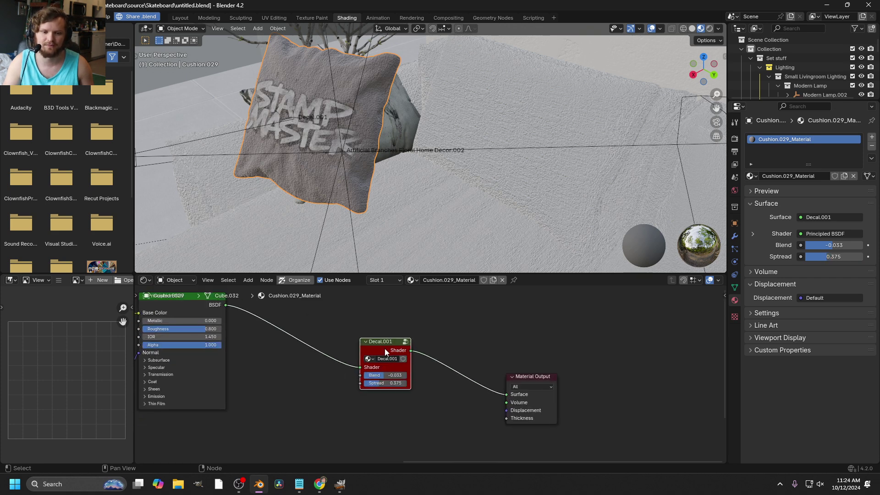
# - Open the Decal.001 node group, look through its nodes and preview the stamp2.png image texture's output on the pillow
pyautogui.press('Tab')
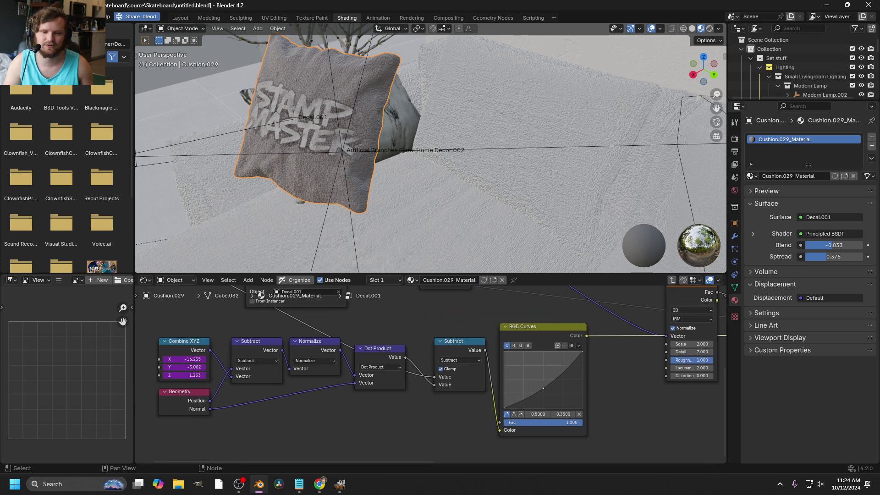
pyautogui.moveTo(543, 388); pyautogui.dragTo(511, 367)
pyautogui.moveTo(511, 367); pyautogui.dragTo(346, 463, button='middle')
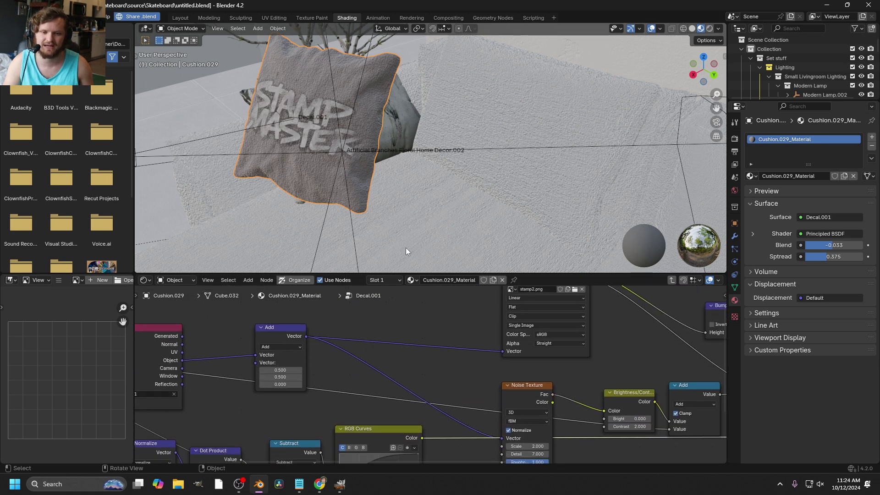
pyautogui.moveTo(625, 306); pyautogui.dragTo(363, 351, button='middle')
pyautogui.moveTo(271, 318); pyautogui.dragTo(256, 317)
pyautogui.keyDown('ctrl'); pyautogui.keyDown('shift'); pyautogui.click(257, 317); pyautogui.keyUp('shift'); pyautogui.keyUp('ctrl')
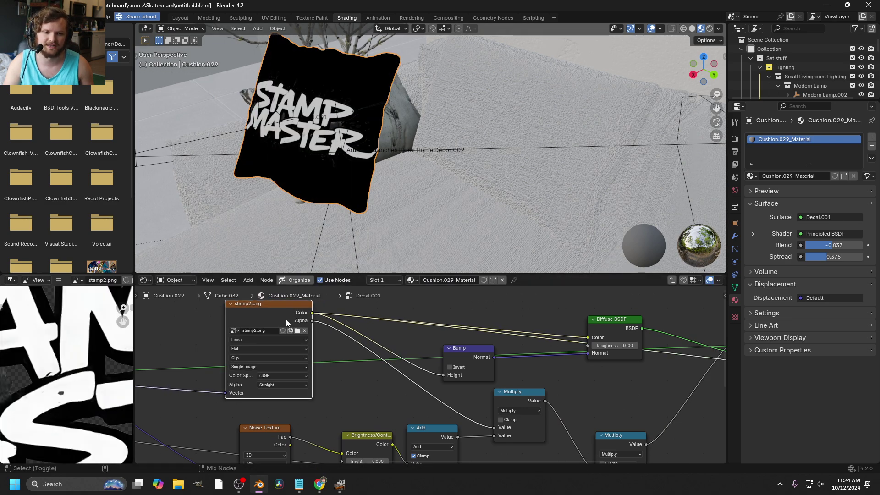
pyautogui.keyDown('ctrl'); pyautogui.keyDown('shift'); pyautogui.click(285, 318); pyautogui.keyUp('shift'); pyautogui.keyUp('ctrl')
# - Try cutting the stamp image's link to the Diffuse BSDF colour and making the colour red, and undo both changes
pyautogui.moveTo(541, 338); pyautogui.dragTo(412, 378, button='middle')
pyautogui.press('Tab')
pyautogui.press('Tab')
pyautogui.keyDown('ctrl'); pyautogui.moveTo(420, 326); pyautogui.dragTo(420, 326, button='right'); pyautogui.keyUp('ctrl')
pyautogui.scroll(2, 466, 351)
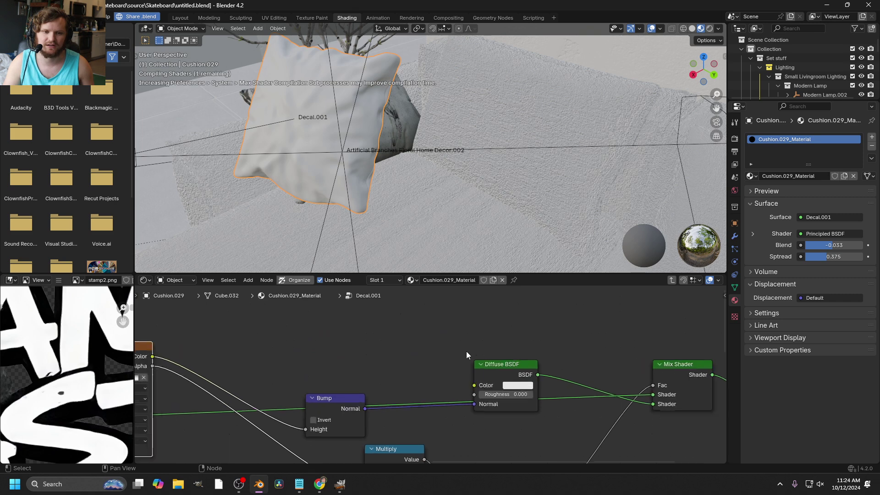
pyautogui.click(532, 387)
pyautogui.click(578, 288)
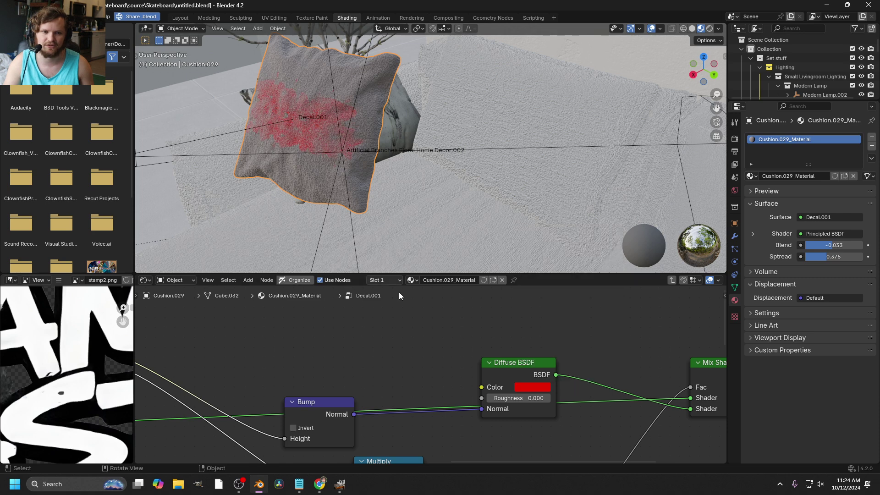
pyautogui.hotkey('ctrl', 'z')
pyautogui.hotkey('ctrl', 'z')
# - Insert a Mix Color node between the stamp image's colour output and the Diffuse BSDF, and set its blending mode to Multiply
pyautogui.hotkey('shift', 'a')
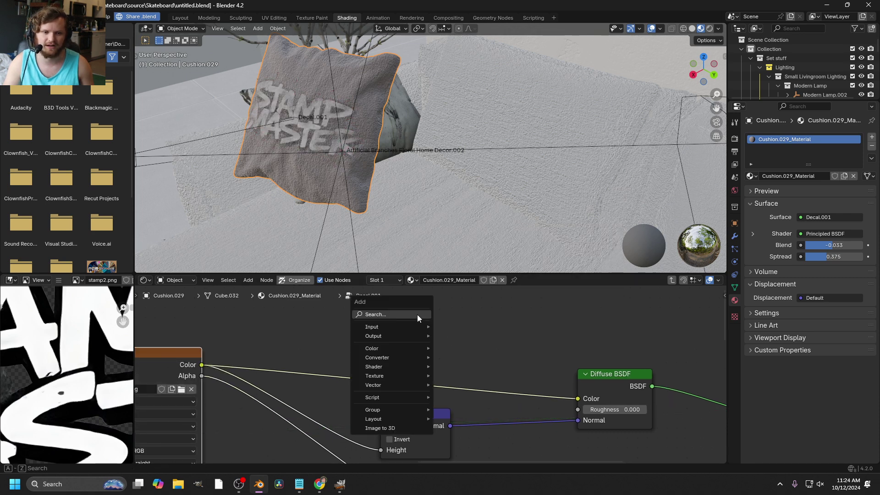
pyautogui.click(418, 315)
pyautogui.write('mi')
pyautogui.click(466, 340)
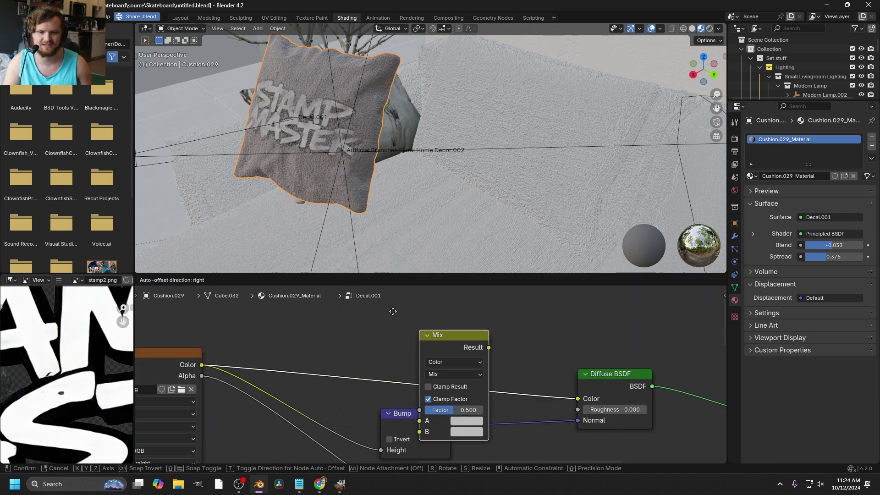
pyautogui.click(385, 302)
pyautogui.moveTo(414, 352); pyautogui.dragTo(416, 329)
pyautogui.click(412, 321)
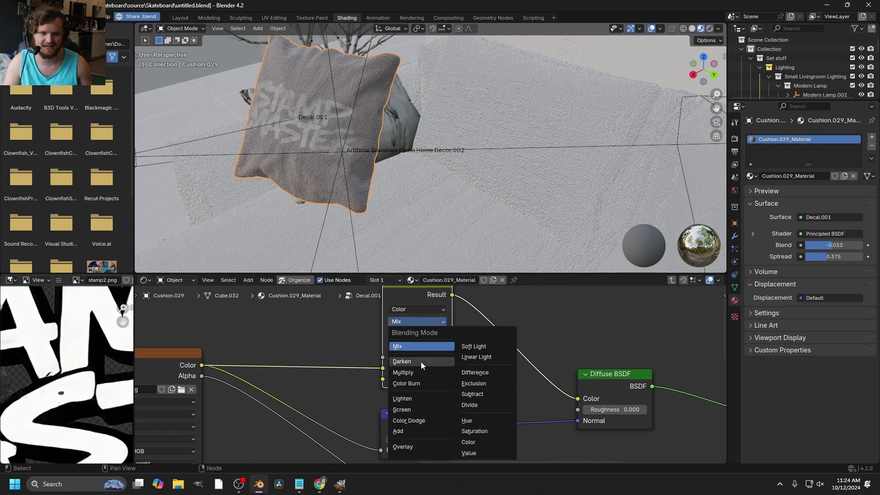
pyautogui.click(417, 372)
# - Set the Multiply node's Factor to 1.000 and its B colour to bright green, and exit the group to reposition the Decal.001 node
pyautogui.click(432, 383)
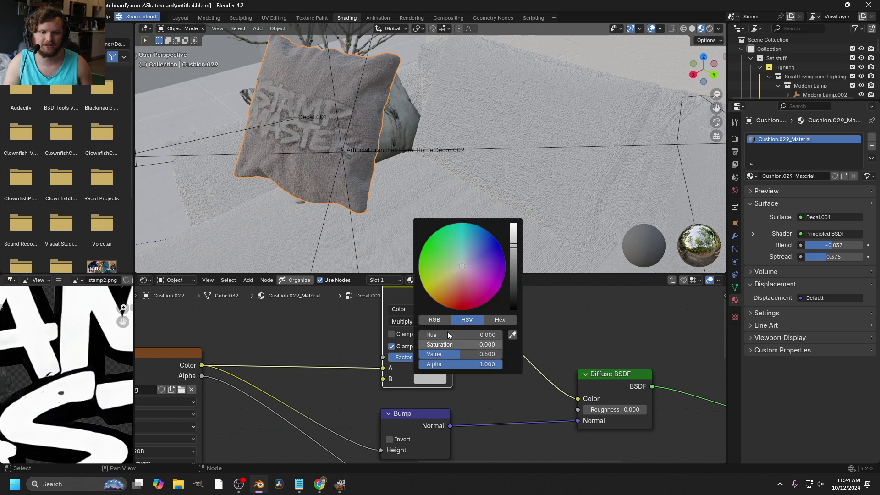
pyautogui.moveTo(476, 303); pyautogui.dragTo(455, 310)
pyautogui.moveTo(304, 120); pyautogui.dragTo(344, 124, button='middle')
pyautogui.click(429, 379)
pyautogui.moveTo(470, 284); pyautogui.dragTo(422, 258)
pyautogui.moveTo(316, 161)
pyautogui.mouseDown(button='middle')
pyautogui.moveTo(286, 164)
pyautogui.moveTo(306, 168)
pyautogui.mouseUp(button='middle')
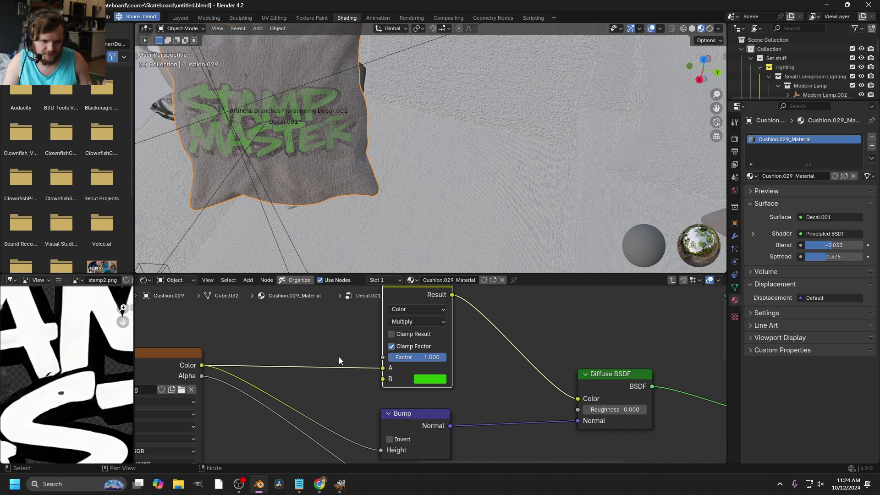
pyautogui.press('Tab')
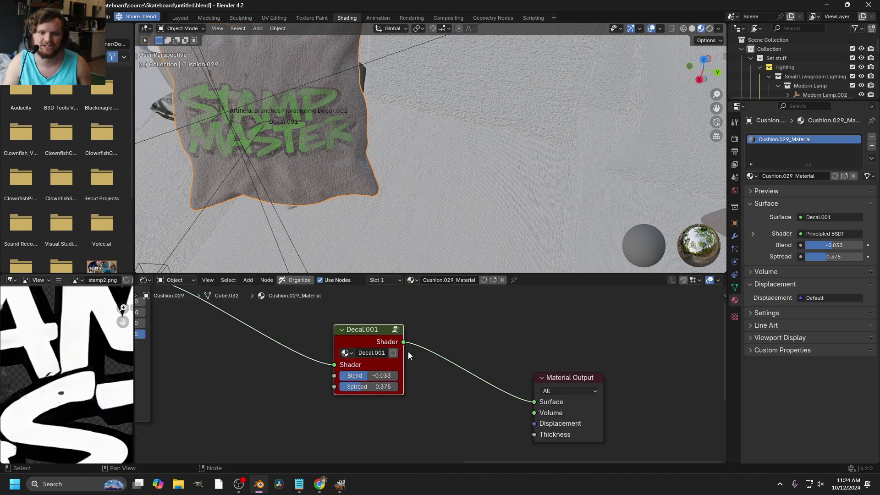
pyautogui.moveTo(377, 329); pyautogui.dragTo(351, 335)
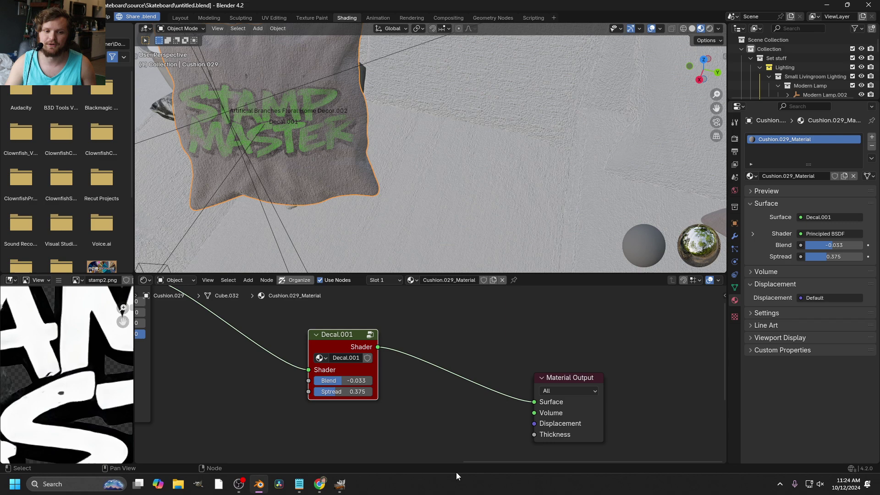
# - Project a dark grunge image onto the pillow with Stamp Master, placing it over the logo, rotating it and fading it to Blend -0.200
pyautogui.moveTo(353, 187); pyautogui.dragTo(360, 130, button='middle')
pyautogui.hotkey('ctrl', 'shift', 't')
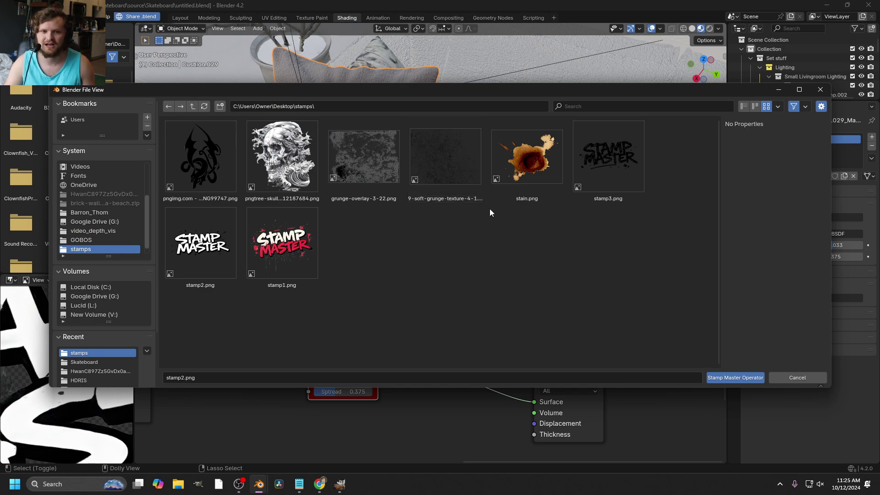
pyautogui.press('Return')
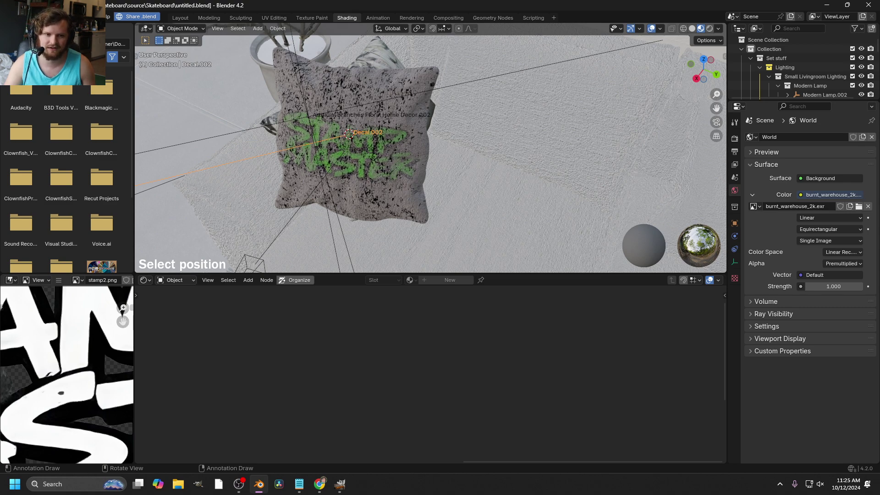
pyautogui.click(348, 134)
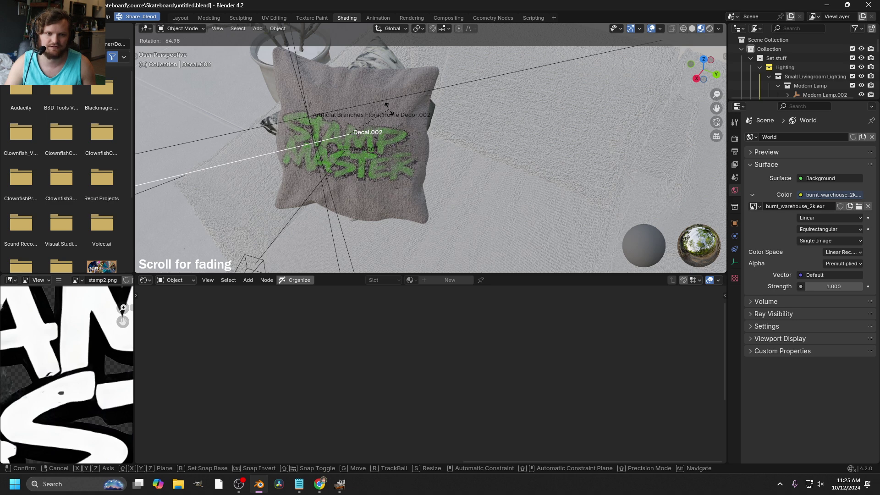
pyautogui.click(389, 110)
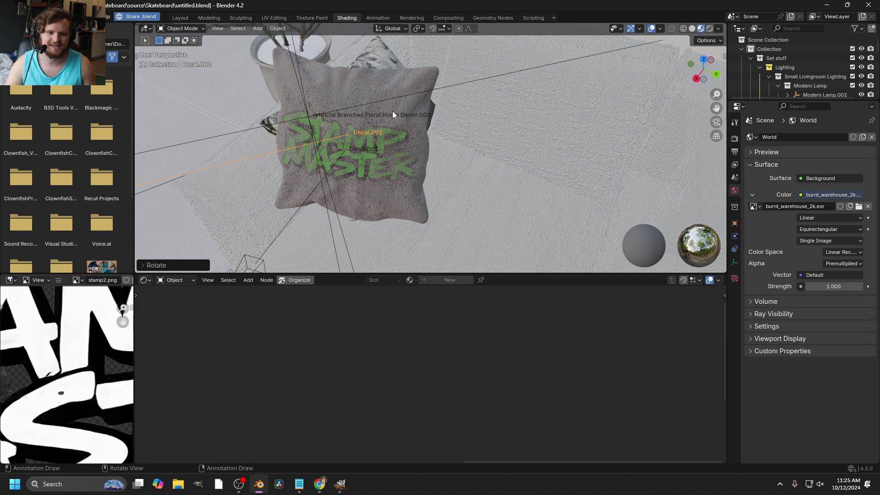
# - Select the pillow, move it slightly together with both stamps, and try a free trackball rotation before cancelling it
pyautogui.click(408, 105)
pyautogui.press('g')
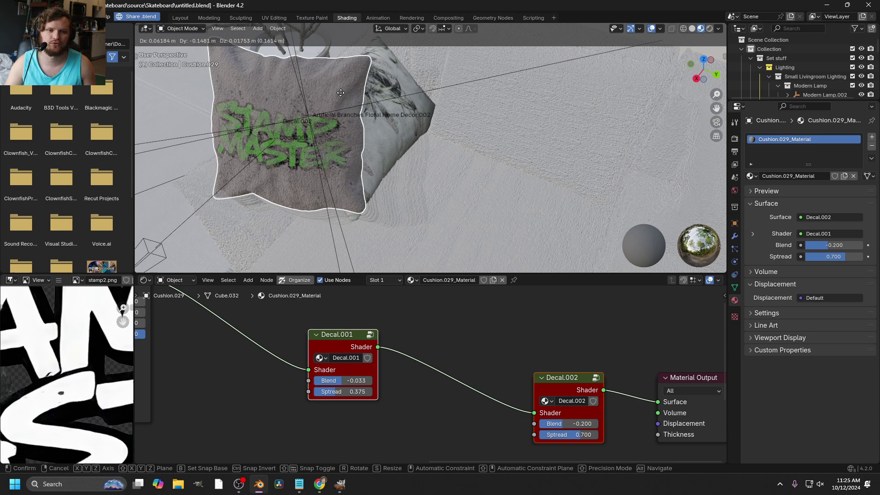
pyautogui.click(401, 85)
pyautogui.press('r')
pyautogui.press('r')
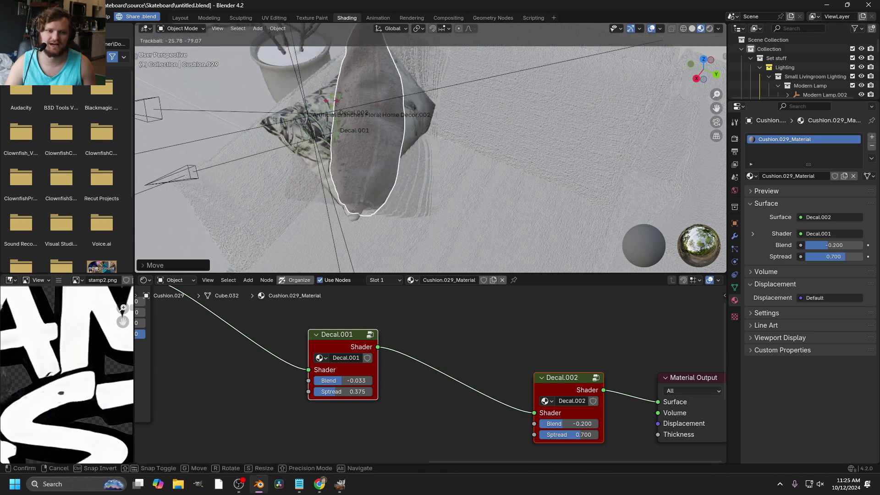
pyautogui.press('Escape')
# - Move the Decal.002 node next to Decal.001 and inspect the layered stamps on the pillow and the coffee table's decal
pyautogui.moveTo(562, 418); pyautogui.dragTo(474, 376)
pyautogui.scroll(3, 397, 158)
pyautogui.hotkey('ctrl', 'z')
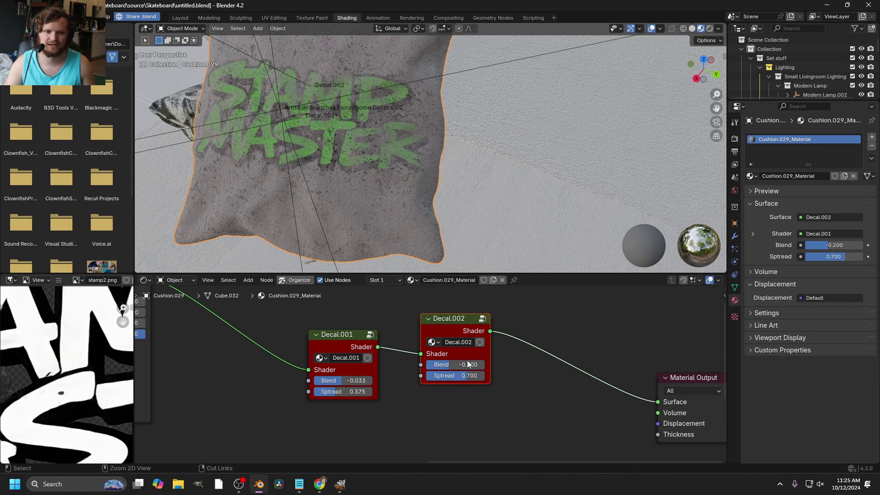
pyautogui.scroll(-5, 357, 114)
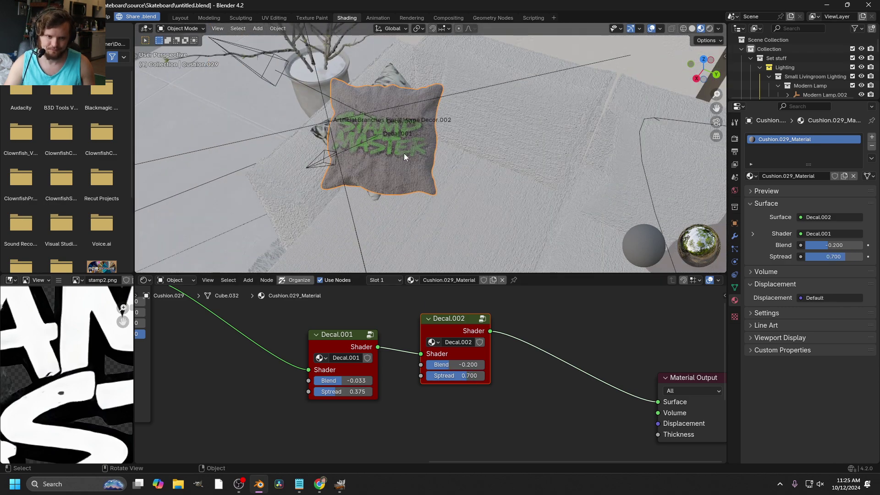
pyautogui.moveTo(404, 153); pyautogui.dragTo(355, 143, button='middle')
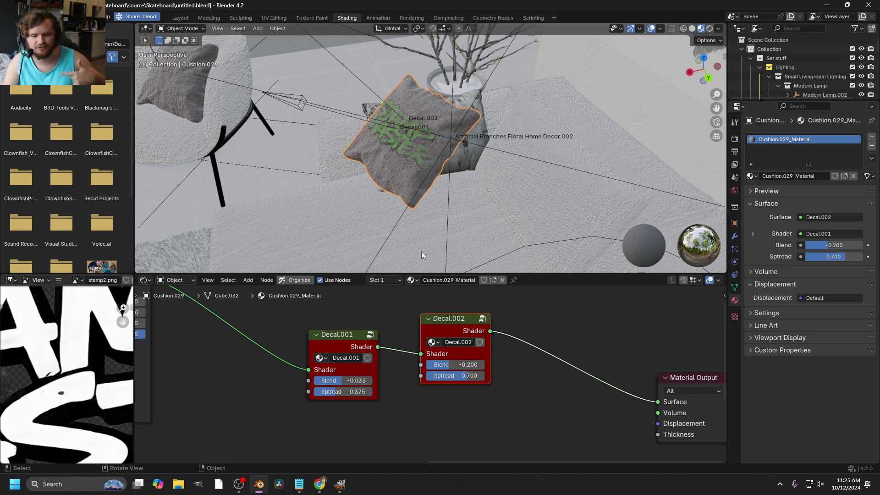
pyautogui.moveTo(413, 250); pyautogui.dragTo(219, 188, button='middle')
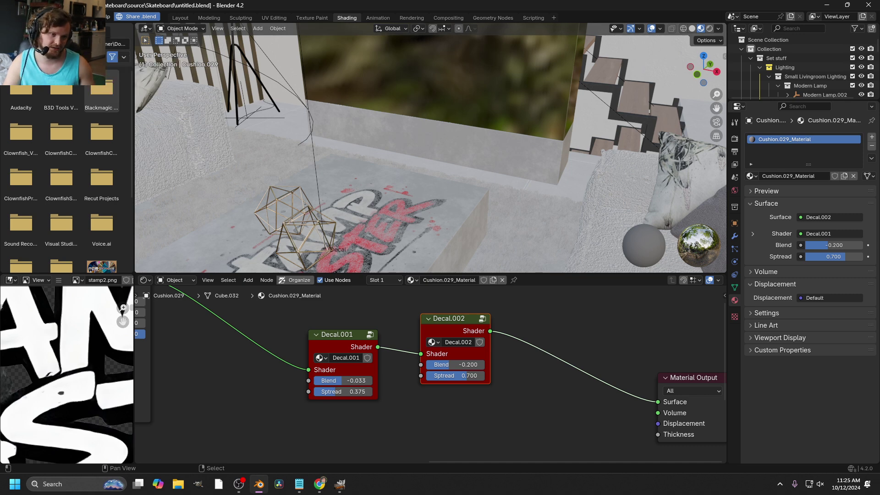
# - Open the Preferences, check the Input settings and return to the Add-ons section listing Stamp Master
pyautogui.click(37, 5)
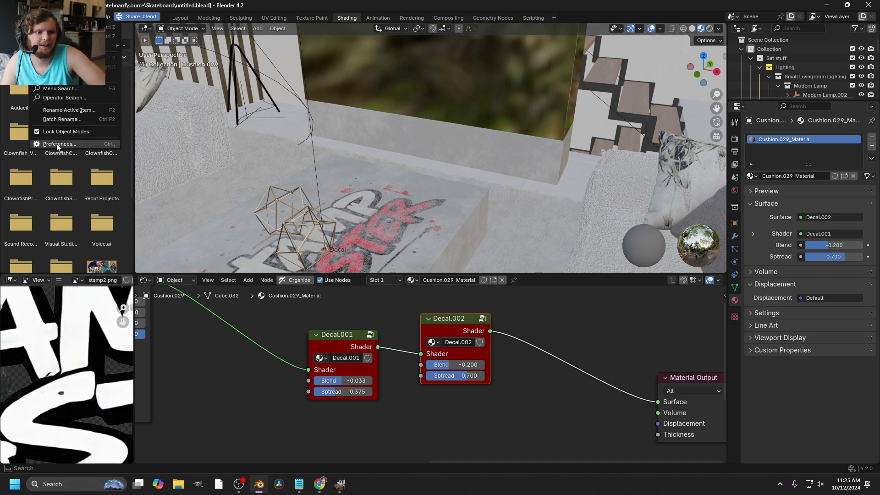
pyautogui.click(57, 144)
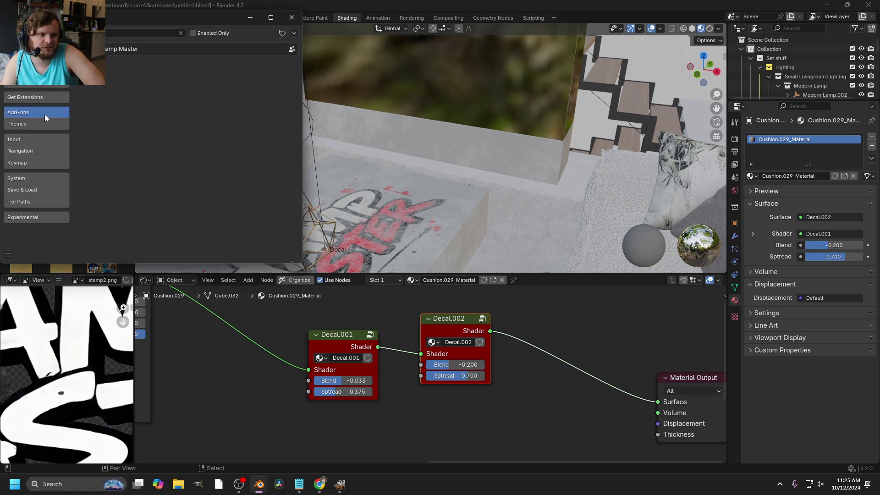
pyautogui.click(36, 139)
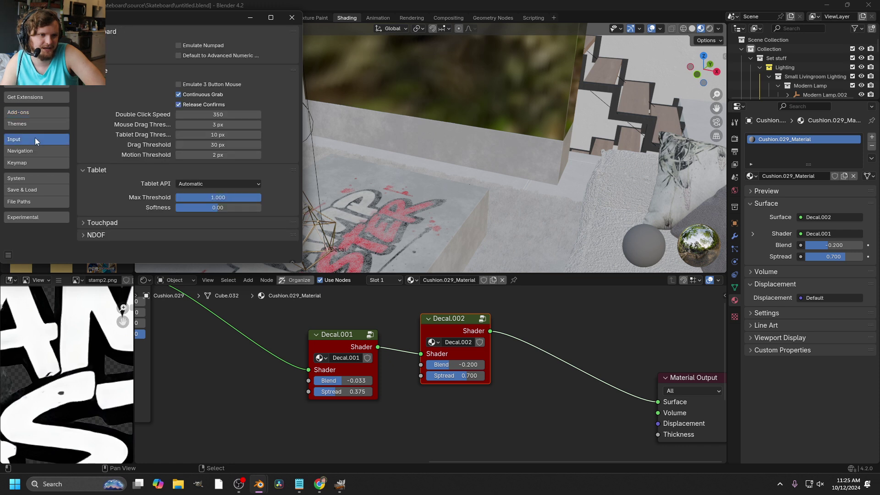
pyautogui.click(48, 115)
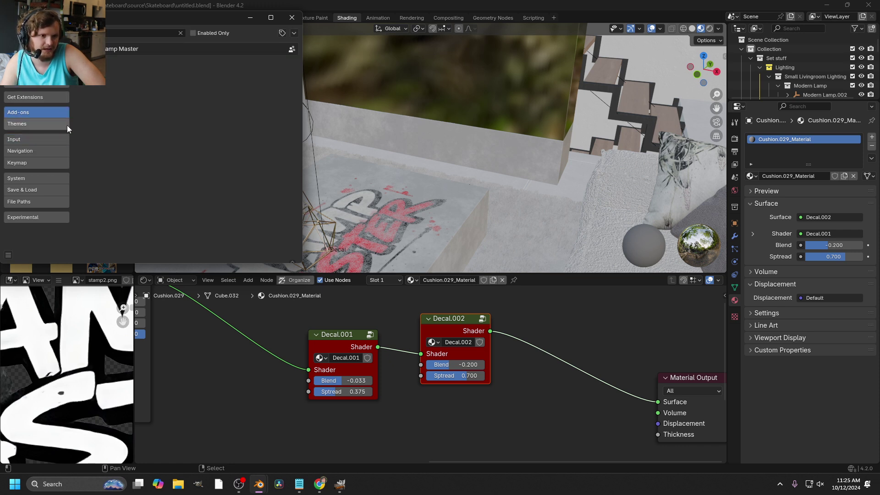
# - Look up the Stamp Master Operator shortcut by searching the Keymap preferences for "stamp"
pyautogui.click(45, 160)
pyautogui.click(195, 43)
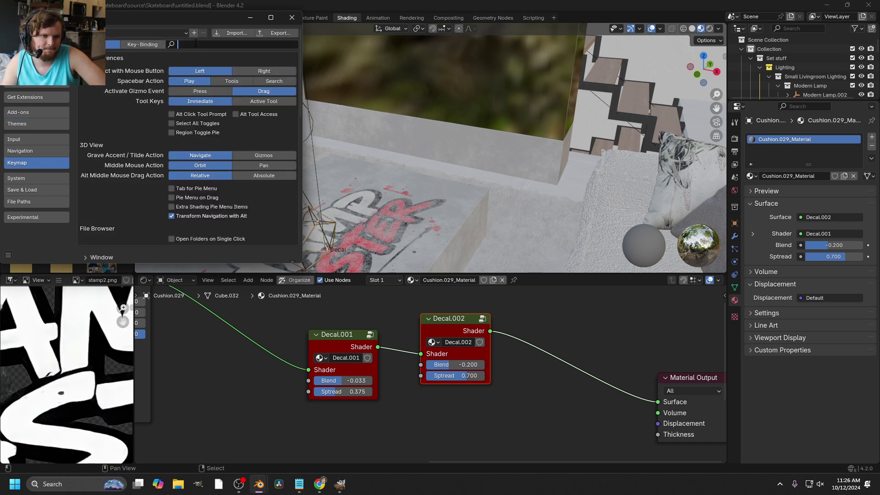
pyautogui.write('stamp')
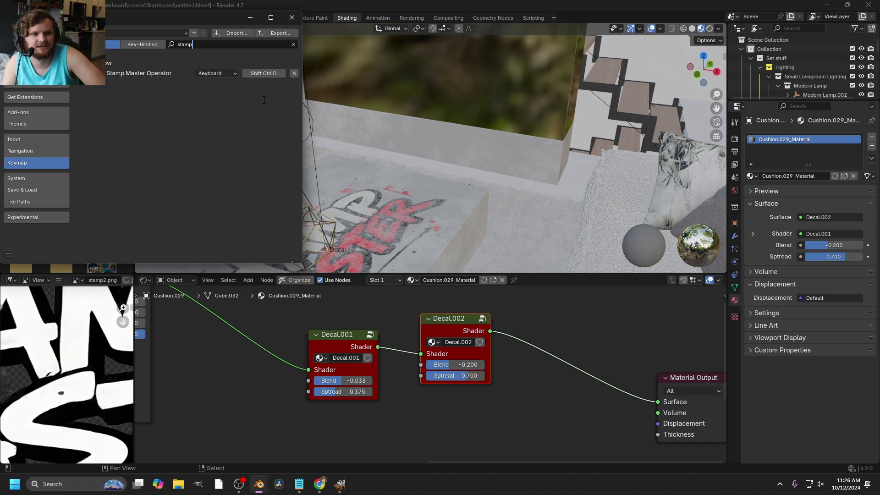
# - Try Ctrl Alt F as the Stamp Master Operator shortcut, restore Shift Ctrl D and close the Preferences
pyautogui.click(276, 76)
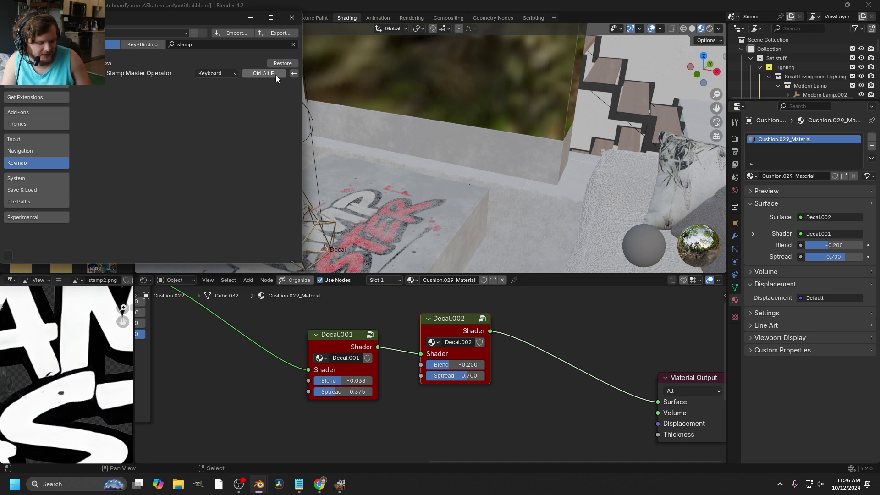
pyautogui.click(276, 73)
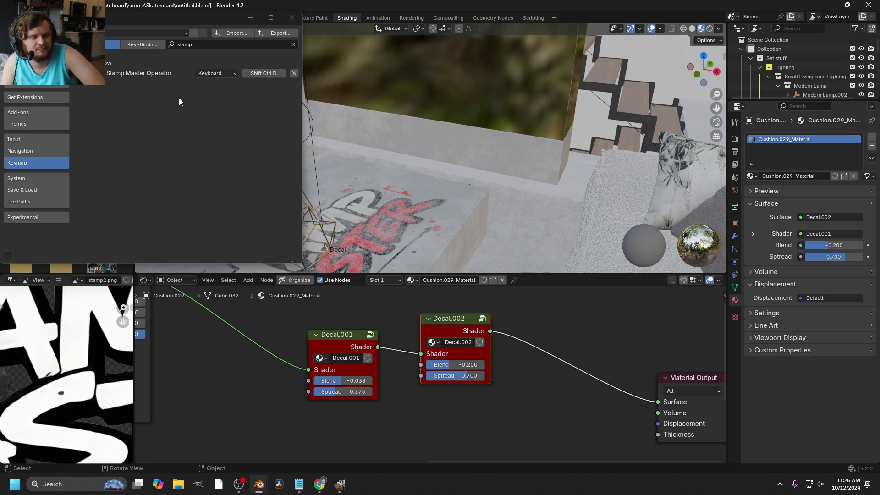
pyautogui.click(67, 110)
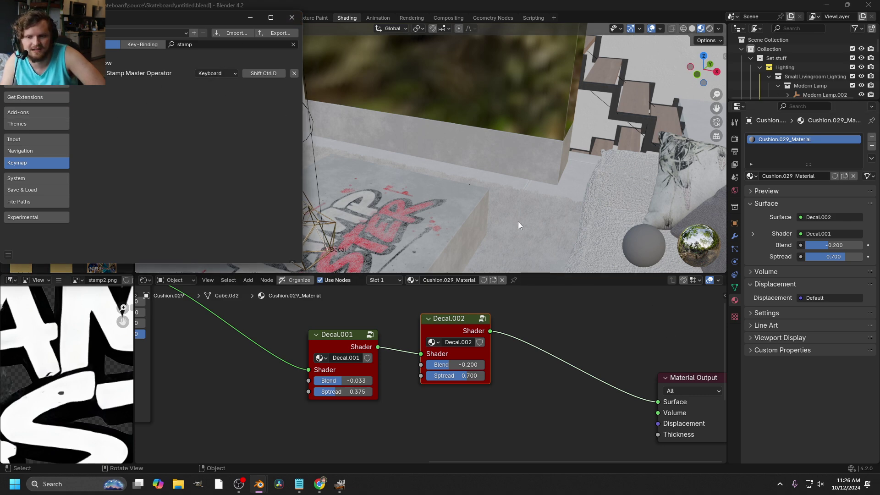
pyautogui.click(291, 18)
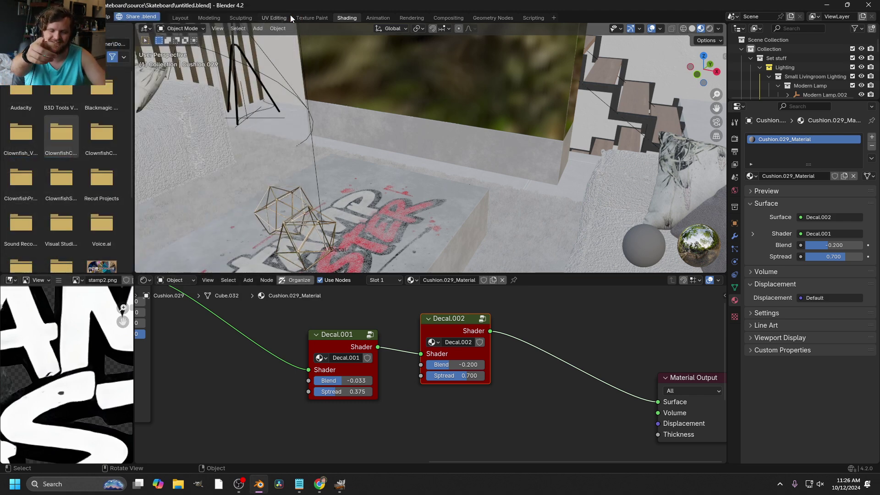
# - Examine the room around the coffee table, including its decal, the staircase, the sofas and the cushions
pyautogui.moveTo(408, 147); pyautogui.dragTo(527, 174, button='middle')
pyautogui.keyDown('shift'); pyautogui.moveTo(589, 183); pyautogui.dragTo(479, 109, button='middle'); pyautogui.keyUp('shift')
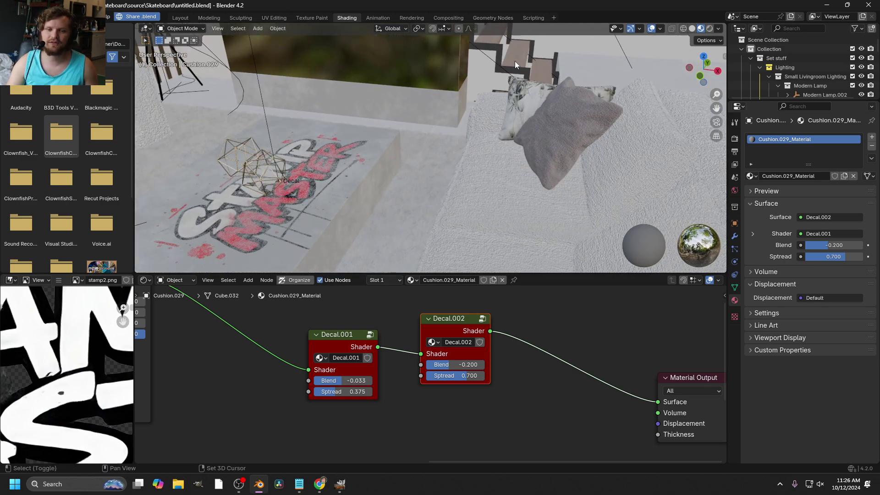
pyautogui.keyDown('shift'); pyautogui.moveTo(515, 62); pyautogui.dragTo(442, 165, button='middle'); pyautogui.keyUp('shift')
pyautogui.scroll(2, 427, 158)
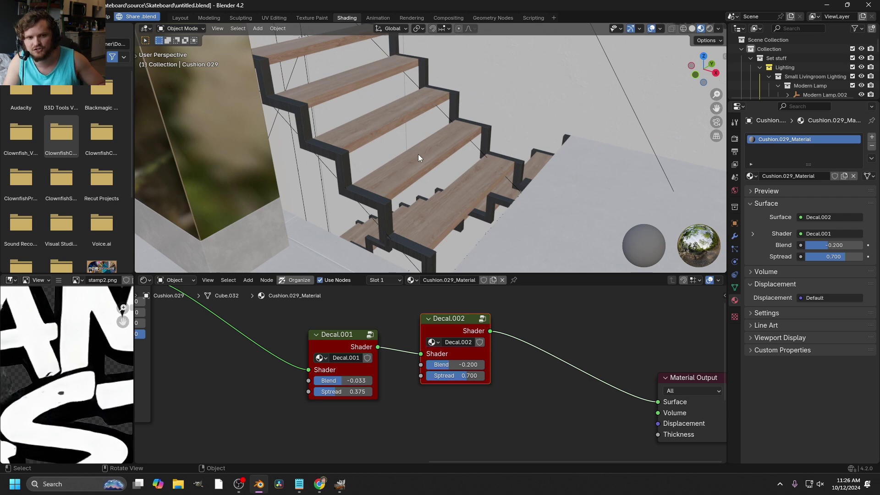
pyautogui.scroll(-4, 317, 178)
pyautogui.keyDown('shift'); pyautogui.moveTo(237, 198); pyautogui.dragTo(423, 150, button='middle'); pyautogui.keyUp('shift')
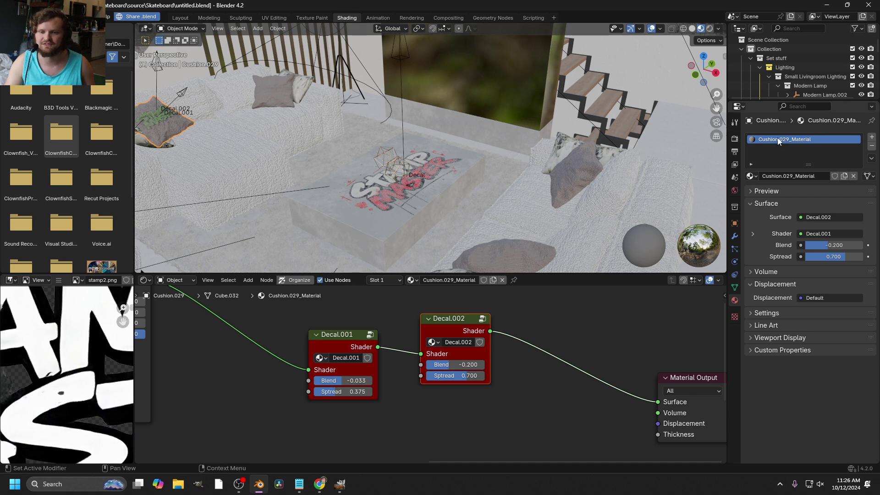
pyautogui.keyDown('shift'); pyautogui.moveTo(433, 169); pyautogui.dragTo(445, 213, button='middle'); pyautogui.keyUp('shift')
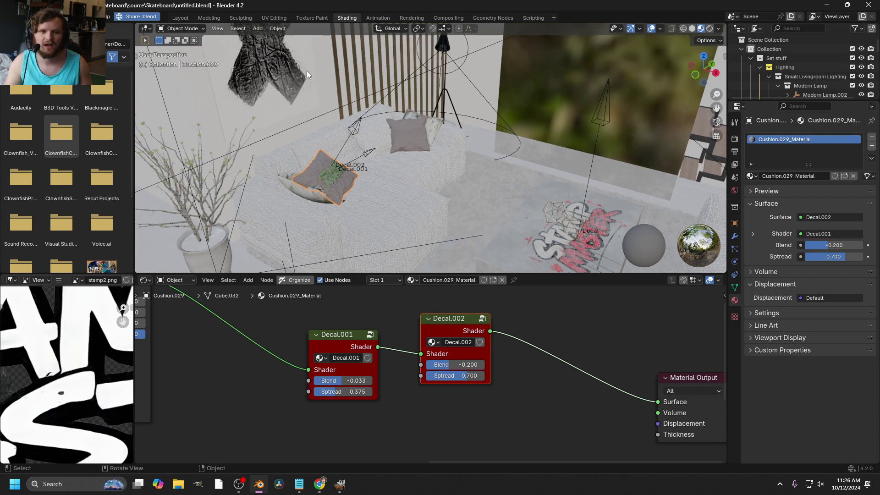
# - Project the black pngimg.com tattoo image onto the potted plant's vase with Stamp Master, fading it to Blend 0.100
pyautogui.keyDown('shift'); pyautogui.moveTo(216, 169); pyautogui.dragTo(300, 111, button='middle'); pyautogui.keyUp('shift')
pyautogui.moveTo(295, 159); pyautogui.dragTo(373, 180, button='middle')
pyautogui.keyDown('shift'); pyautogui.moveTo(424, 199); pyautogui.dragTo(352, 175, button='middle'); pyautogui.keyUp('shift')
pyautogui.scroll(2, 253, 177)
pyautogui.scroll(5, 400, 177)
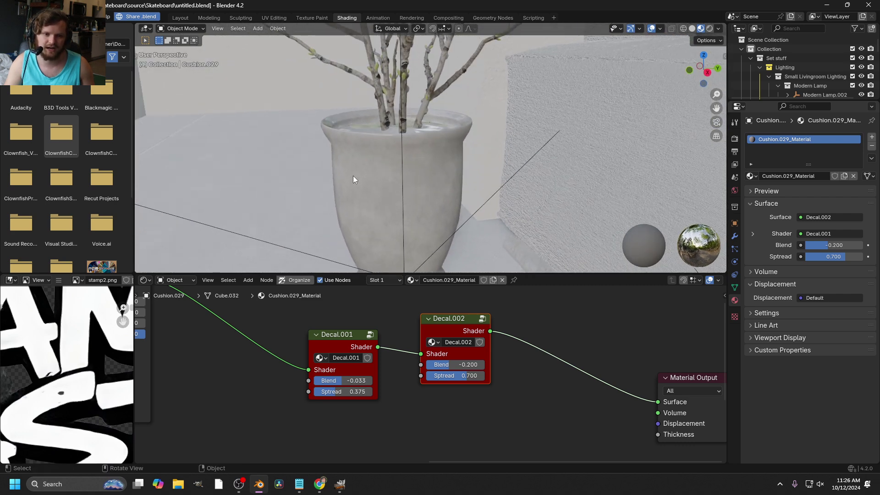
pyautogui.click(353, 176)
pyautogui.keyDown('shift'); pyautogui.moveTo(378, 206); pyautogui.dragTo(355, 158, button='middle'); pyautogui.keyUp('shift')
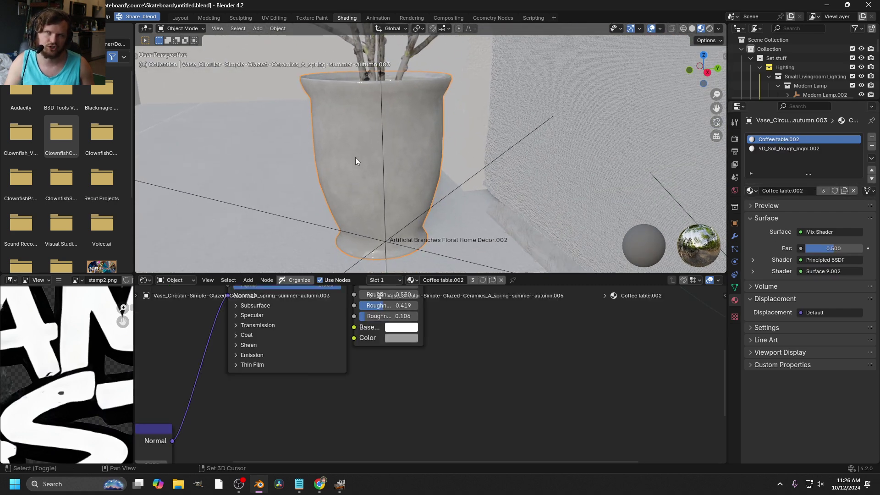
pyautogui.moveTo(375, 156); pyautogui.dragTo(365, 163, button='middle')
pyautogui.hotkey('ctrl', 'shift', 't')
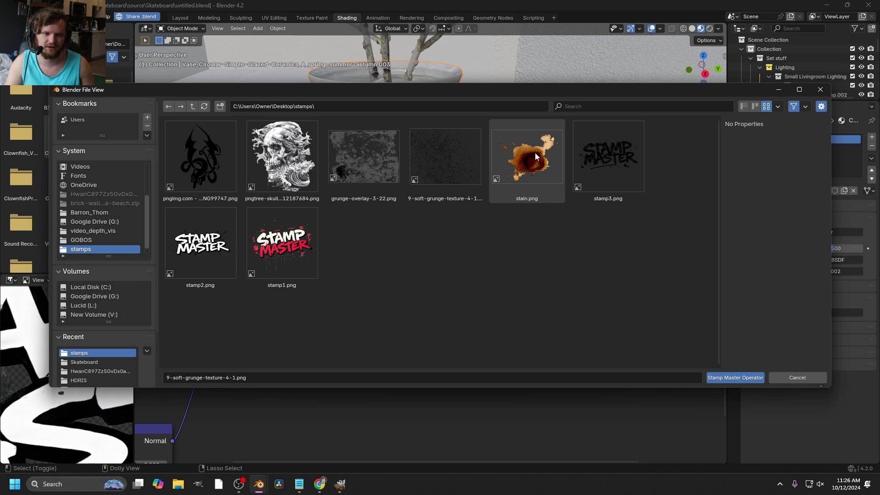
pyautogui.doubleClick(217, 155)
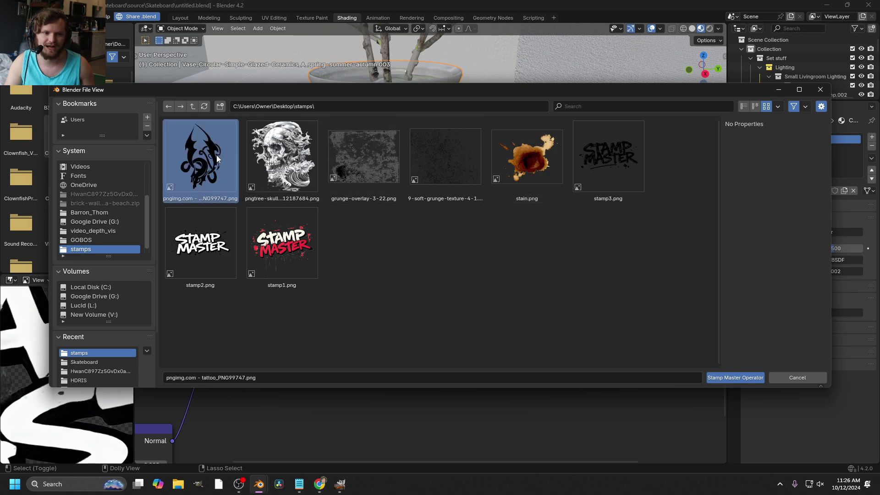
pyautogui.click(402, 159)
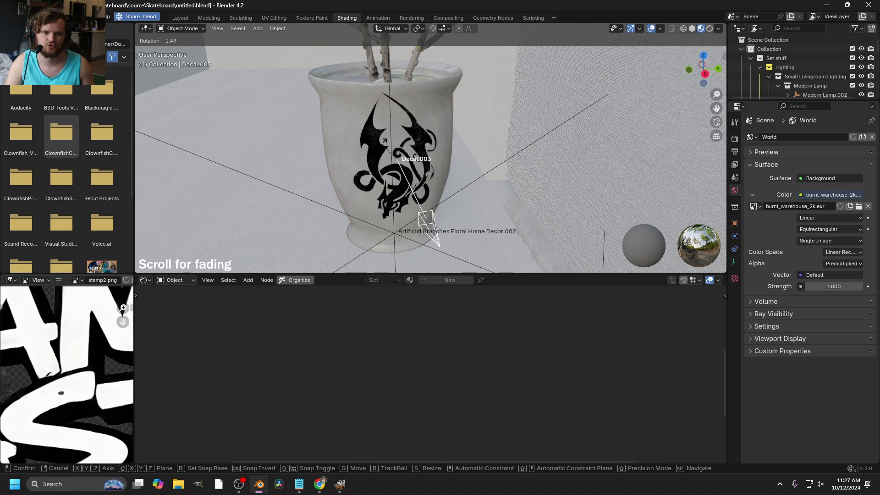
pyautogui.scroll(-5, 384, 140)
pyautogui.click(382, 147)
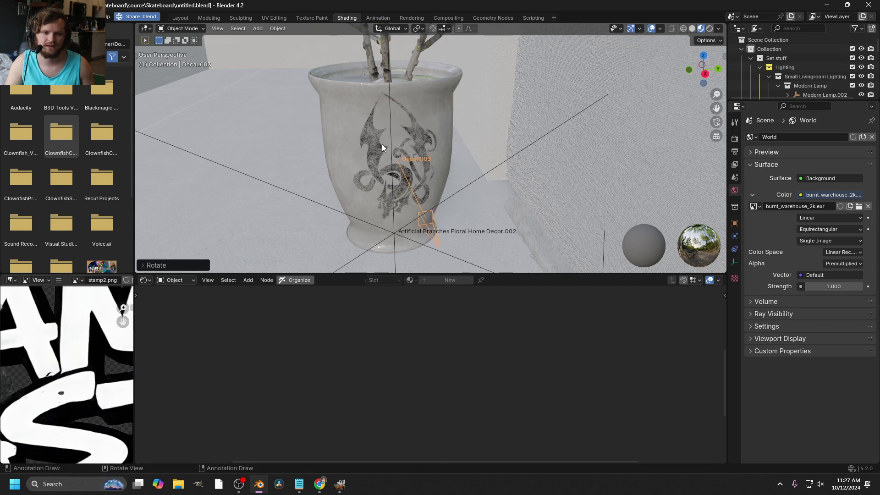
# - Move the vase's tattoo decal slightly along the global Z axis
pyautogui.moveTo(382, 147); pyautogui.dragTo(347, 109, button='middle')
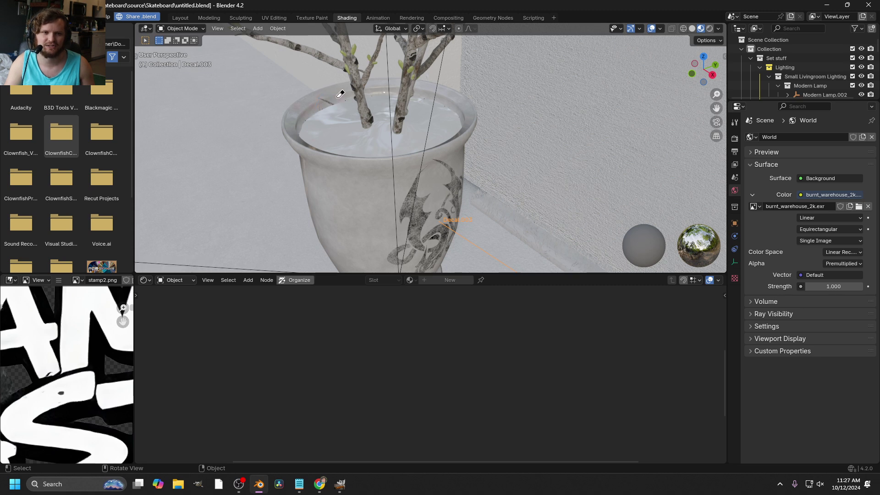
pyautogui.moveTo(407, 182); pyautogui.dragTo(433, 192, button='middle')
pyautogui.press('g')
pyautogui.press('z')
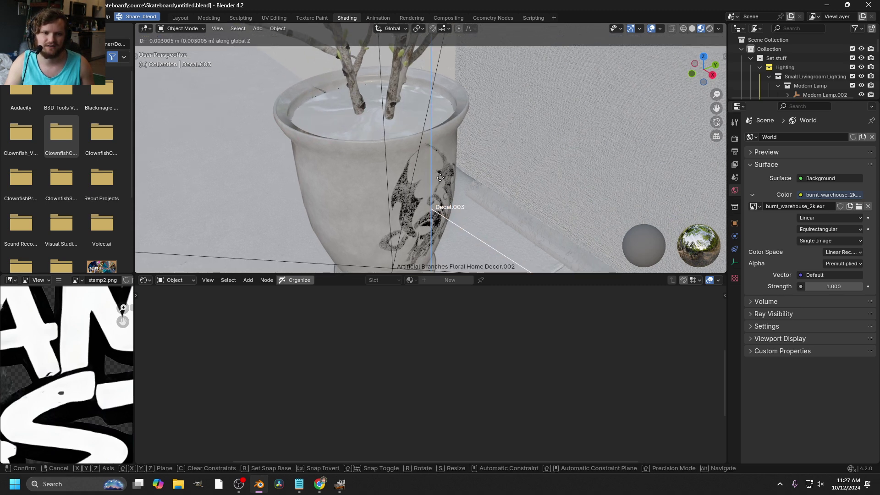
pyautogui.click(441, 188)
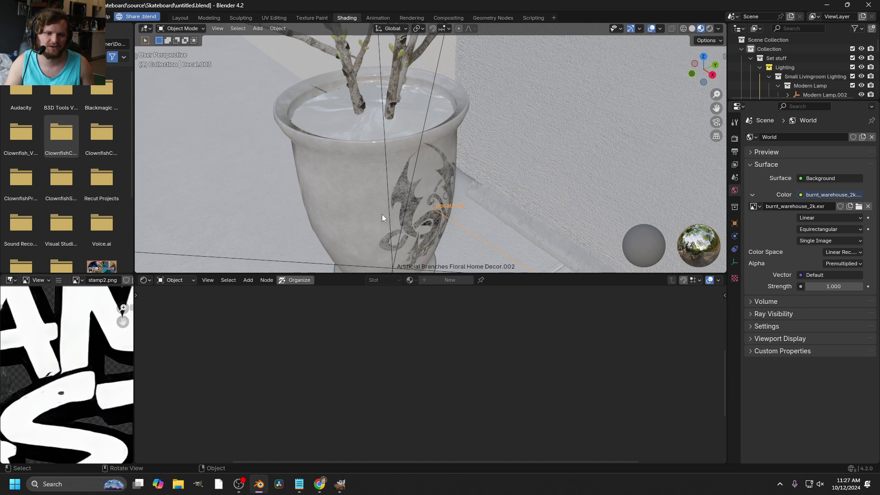
# - Select the vase, inspect its Decal.003 node and try a different Spread for the tattoo
pyautogui.click(334, 160)
pyautogui.scroll(-7, 434, 381)
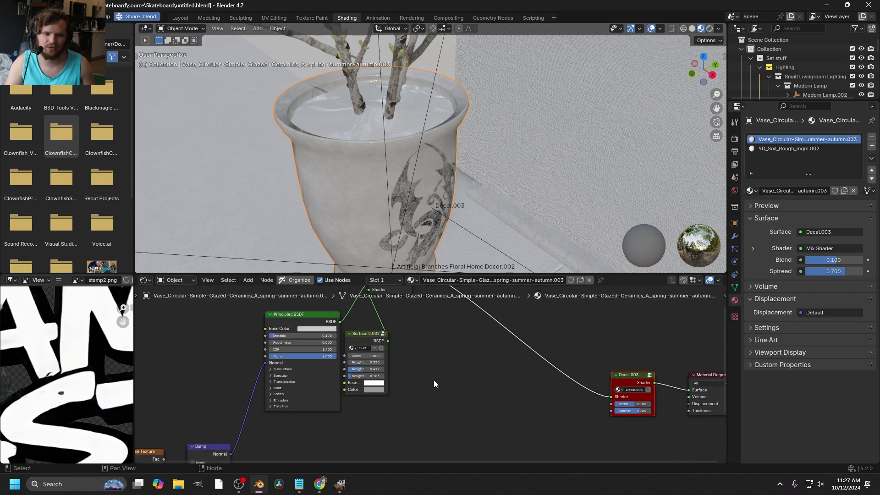
pyautogui.moveTo(590, 372); pyautogui.dragTo(405, 355, button='middle')
pyautogui.scroll(5, 412, 362)
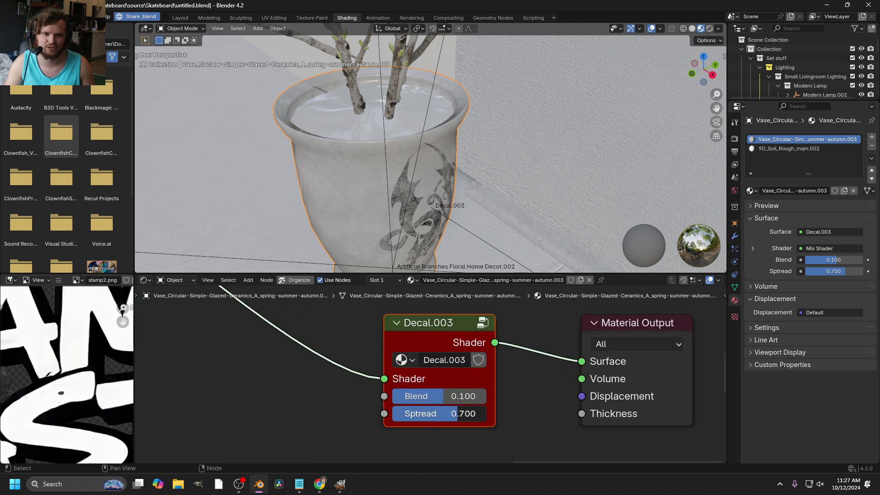
pyautogui.moveTo(475, 413); pyautogui.dragTo(442, 395)
pyautogui.moveTo(428, 197); pyautogui.dragTo(392, 125, button='middle')
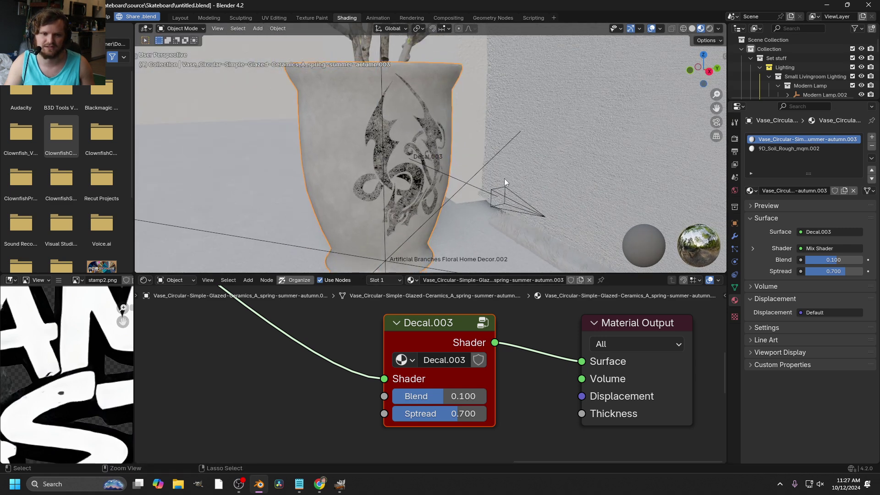
# - Select the Decal.003 projector beside the vase and move it slightly downward
pyautogui.click(516, 198)
pyautogui.click(508, 202)
pyautogui.press('g')
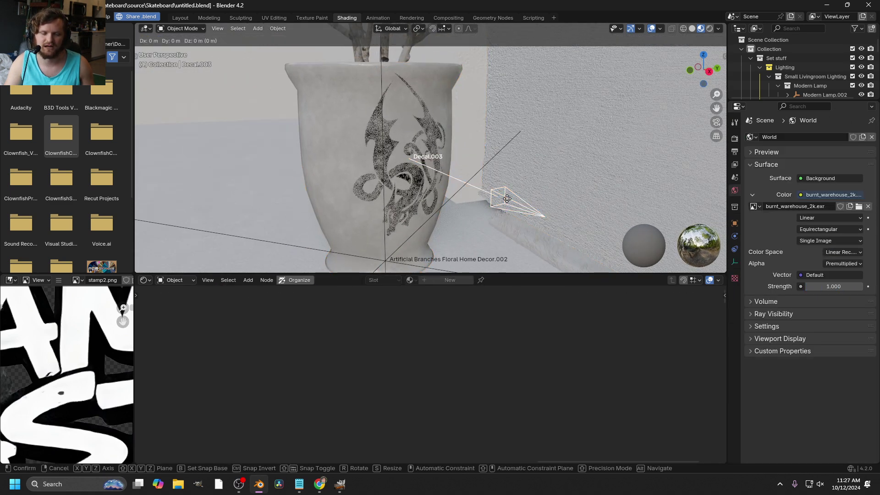
pyautogui.click(508, 207)
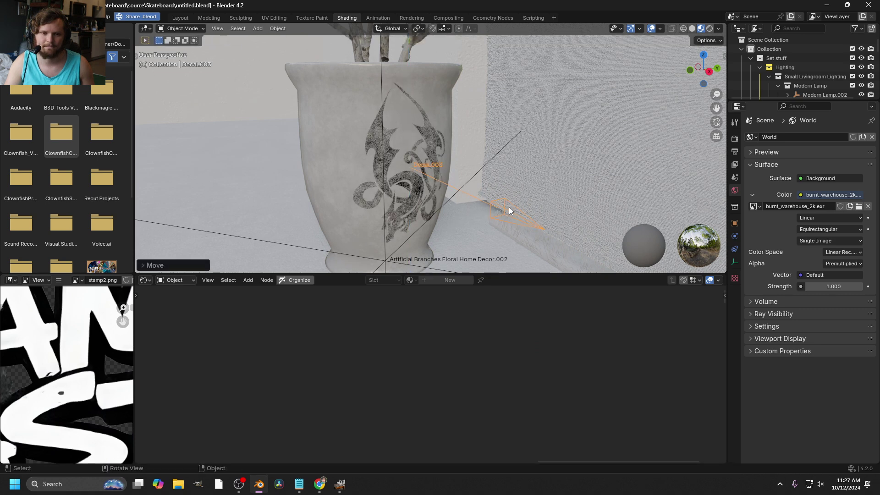
# - Project stamp2.png onto the vase beside the tattoo, scaling it down, rotating it about -340° and fading it
pyautogui.click(359, 170)
pyautogui.moveTo(342, 163); pyautogui.dragTo(374, 168, button='middle')
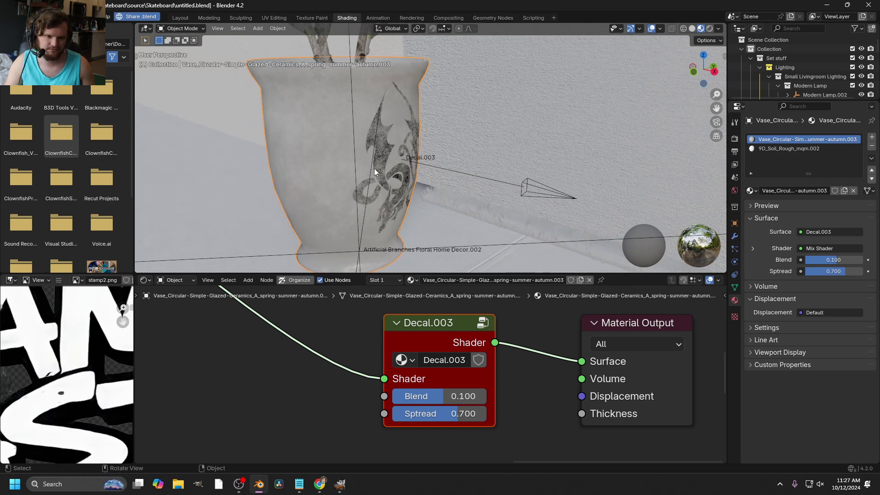
pyautogui.hotkey('ctrl', 'shift', 'd')
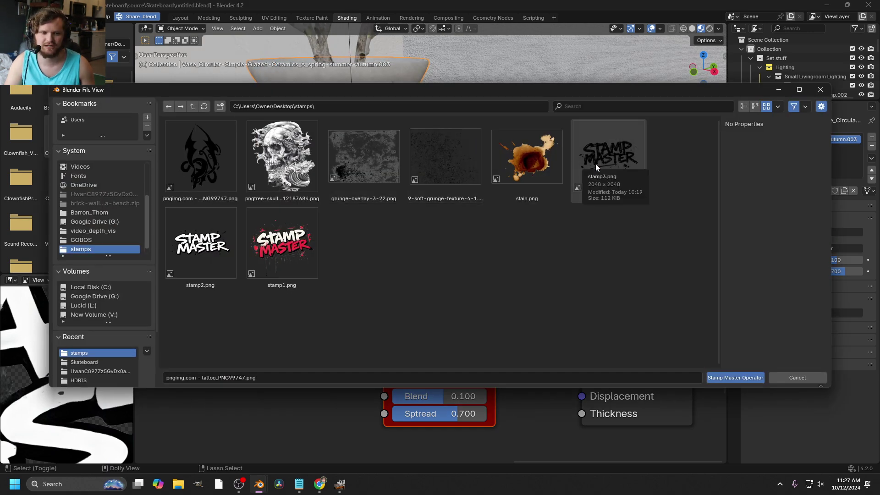
pyautogui.doubleClick(200, 243)
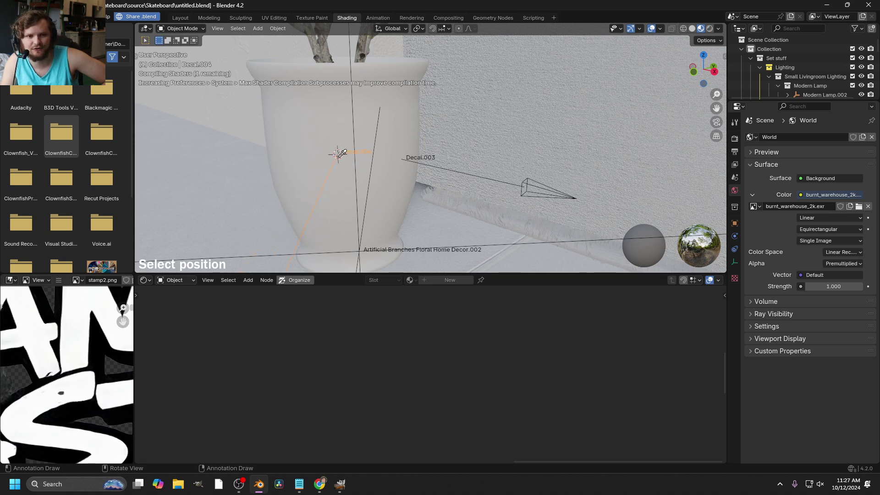
pyautogui.click(339, 154)
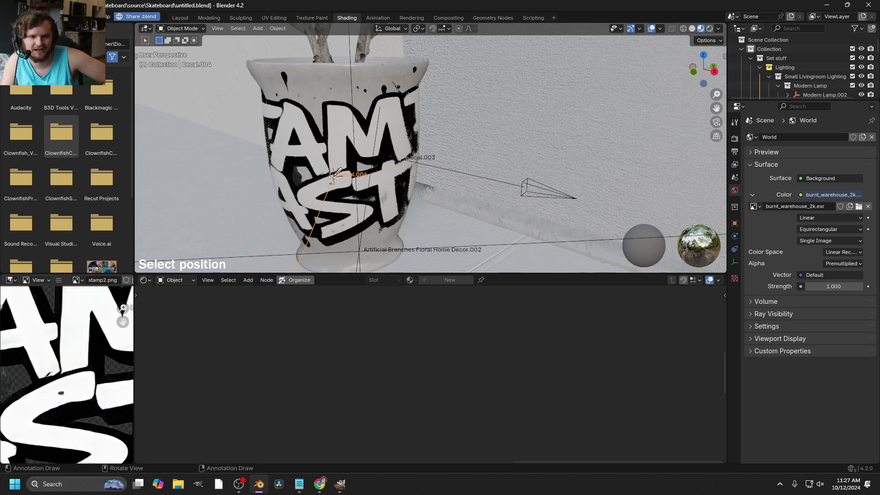
pyautogui.scroll(5, 333, 173)
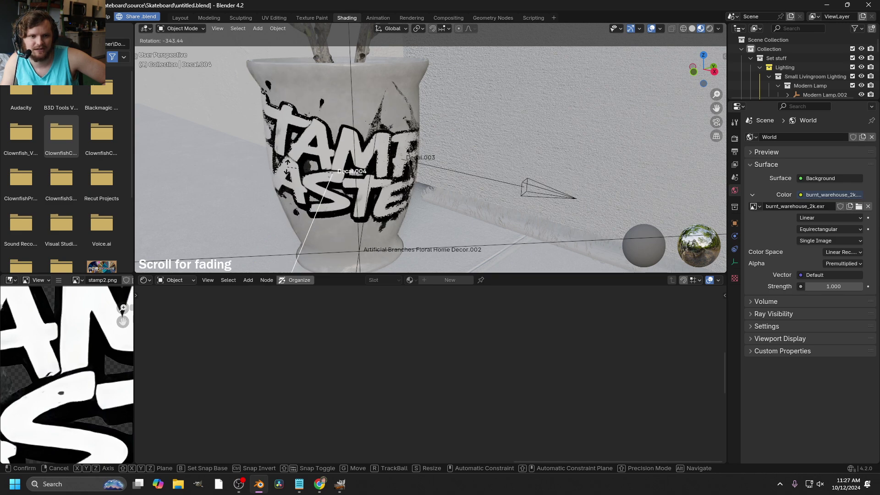
pyautogui.scroll(-4, 310, 170)
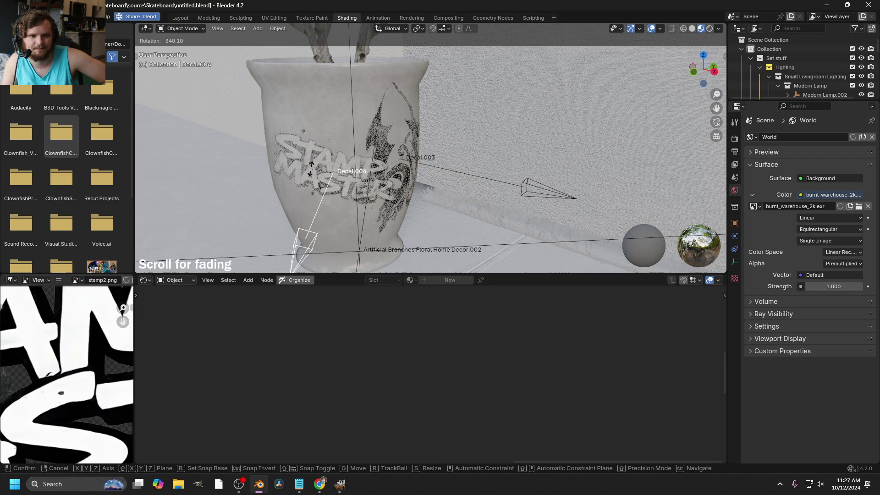
pyautogui.click(311, 168)
# - Select the sofa module beside the vase and load stamp1.png as a new Stamp Master decal for it
pyautogui.moveTo(400, 148); pyautogui.dragTo(374, 152, button='middle')
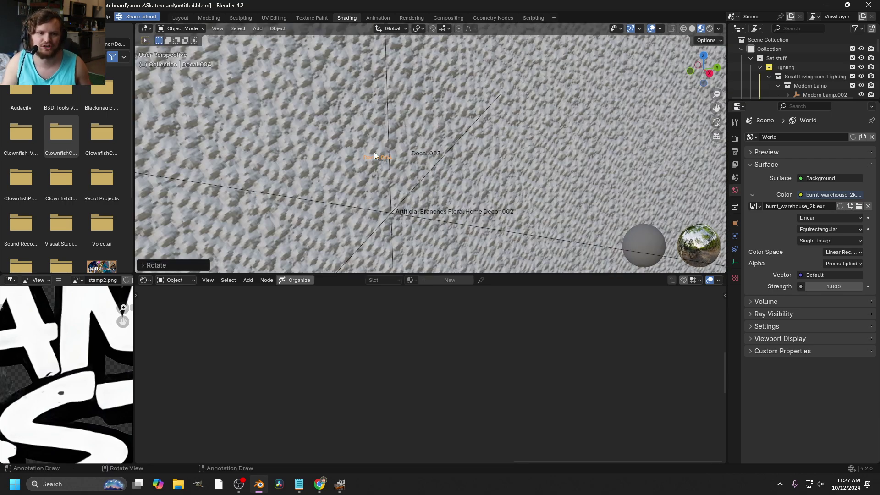
pyautogui.scroll(-5, 359, 150)
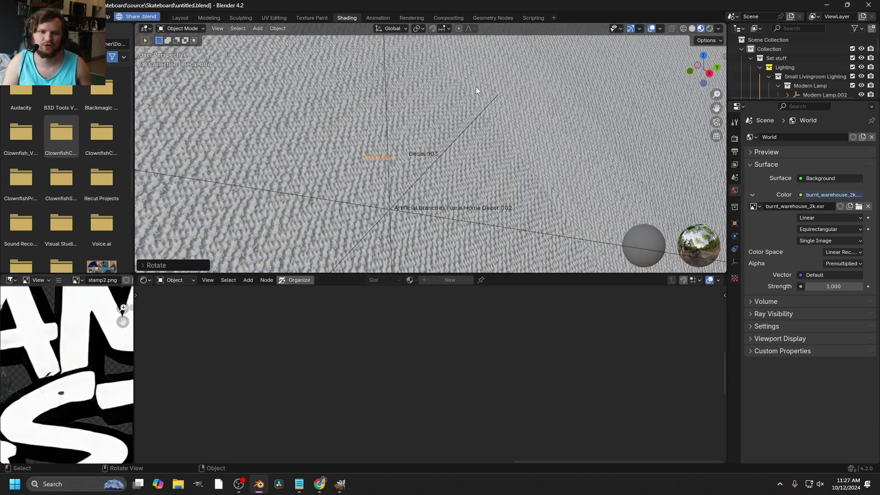
pyautogui.scroll(-2, 476, 88)
pyautogui.scroll(-3, 474, 93)
pyautogui.moveTo(473, 95); pyautogui.dragTo(461, 109, button='middle')
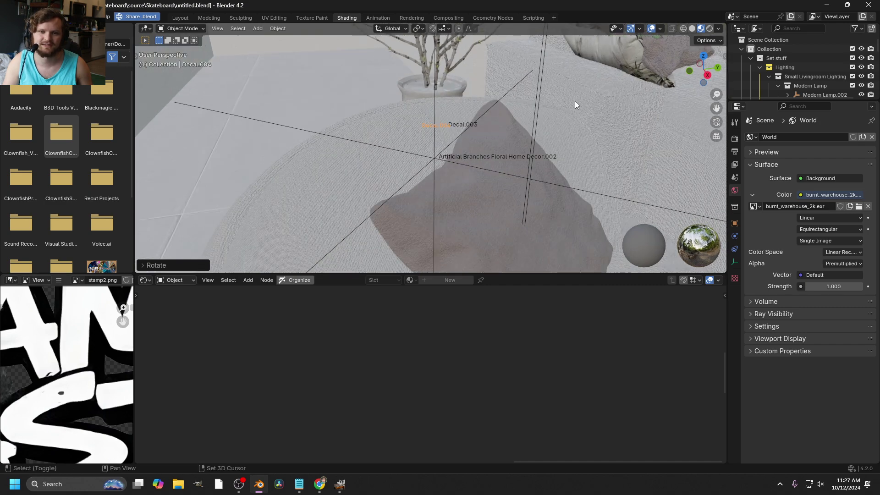
pyautogui.keyDown('shift'); pyautogui.moveTo(575, 101); pyautogui.dragTo(338, 122, button='middle'); pyautogui.keyUp('shift')
pyautogui.moveTo(480, 152); pyautogui.dragTo(314, 139, button='middle')
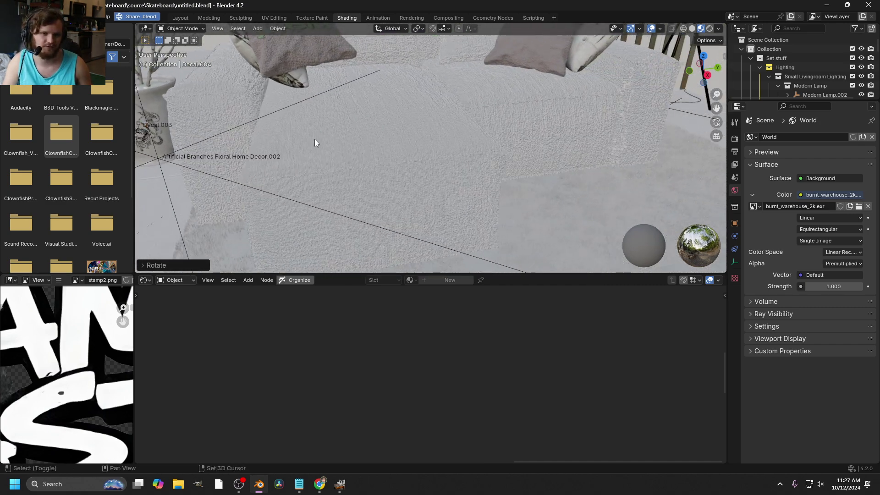
pyautogui.click(407, 147)
pyautogui.moveTo(408, 151); pyautogui.dragTo(330, 131, button='middle')
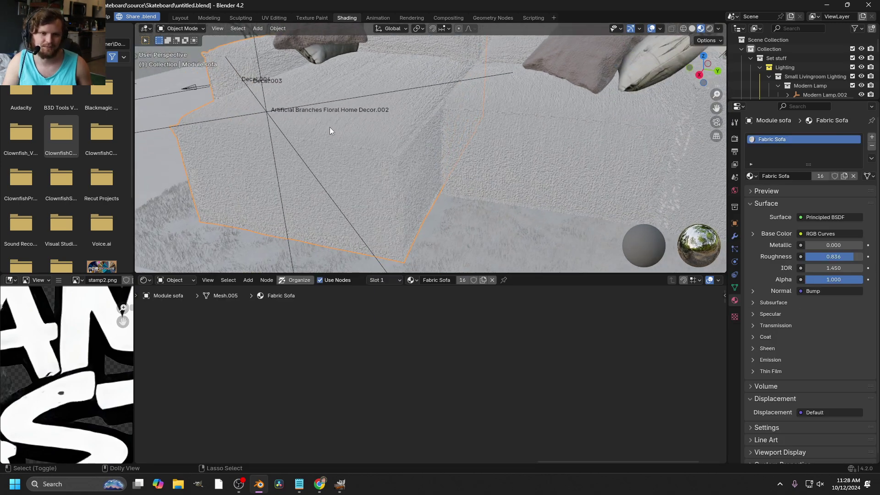
pyautogui.hotkey('ctrl', 'shift', 't')
pyautogui.click(288, 240)
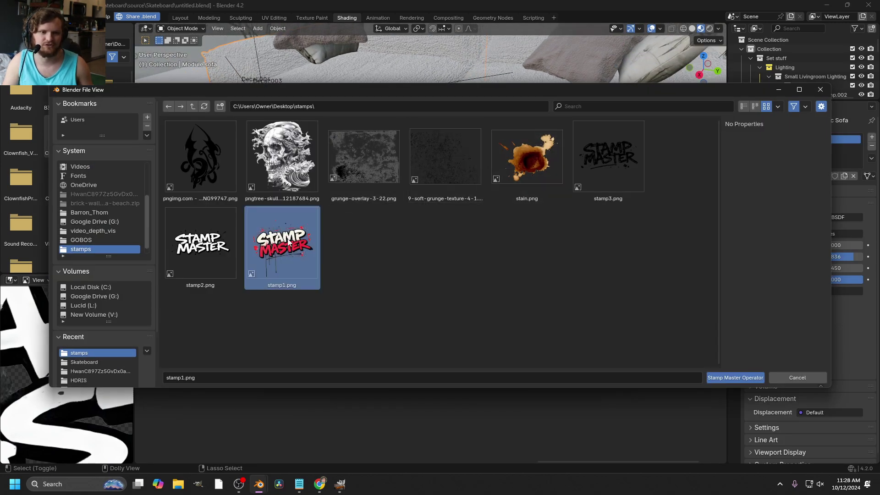
pyautogui.doubleClick(287, 242)
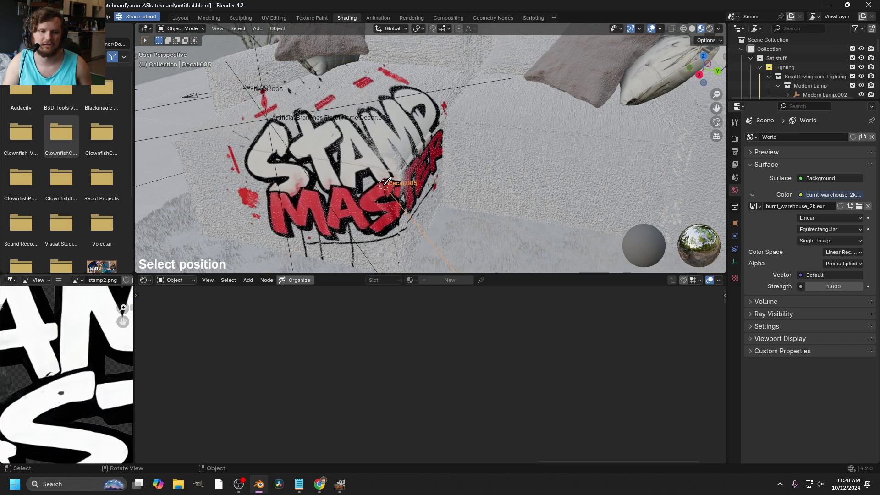
# - Place the stamp1.png decal on the front of the sofa module, setting its size, rotation and fading
pyautogui.scroll(-3, 387, 181)
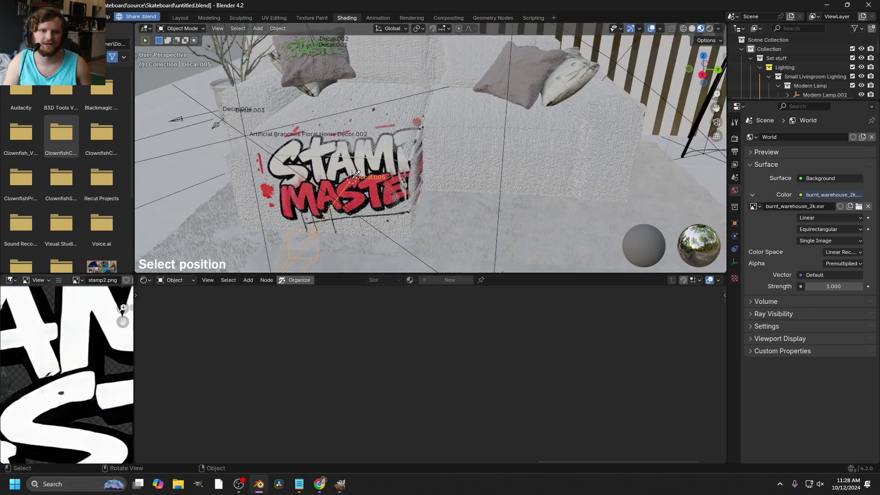
pyautogui.click(356, 174)
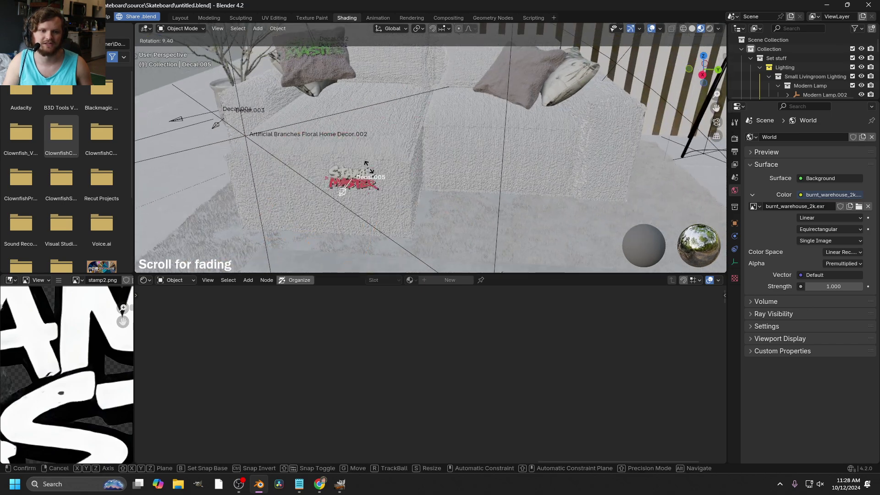
pyautogui.click(448, 57)
pyautogui.moveTo(448, 56); pyautogui.dragTo(329, 163, button='middle')
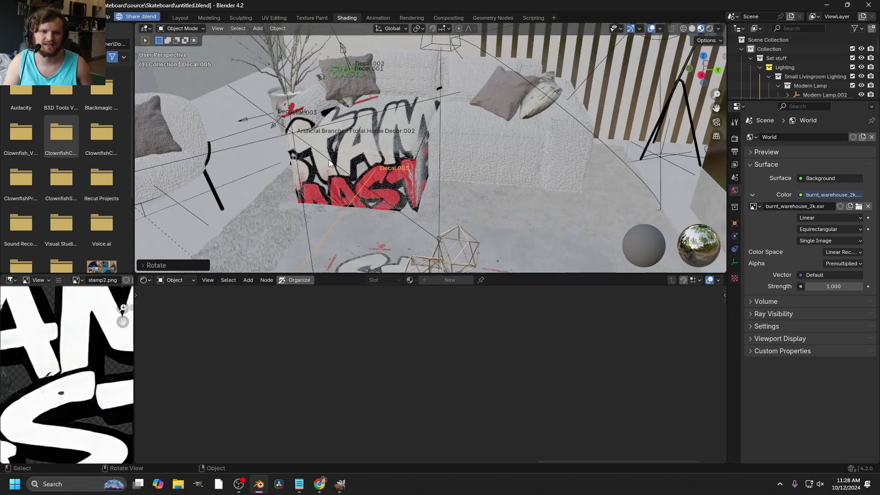
# - Select the overlapping building and decal objects around the living room in an overview of the whole house
pyautogui.moveTo(390, 140); pyautogui.dragTo(434, 157, button='middle')
pyautogui.scroll(-10, 433, 157)
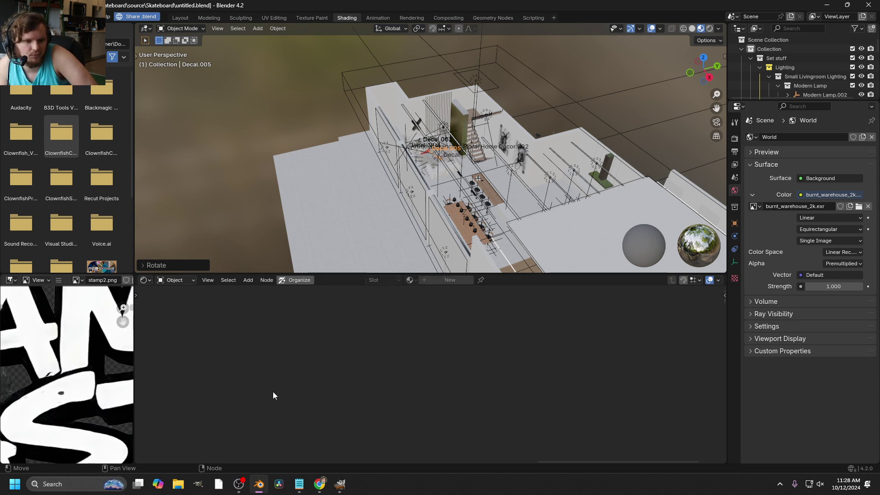
pyautogui.moveTo(239, 483)
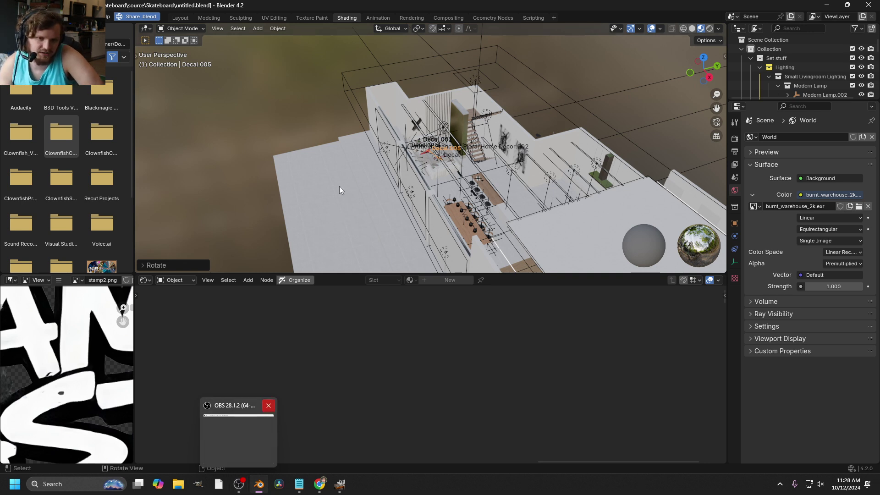
pyautogui.click(407, 131)
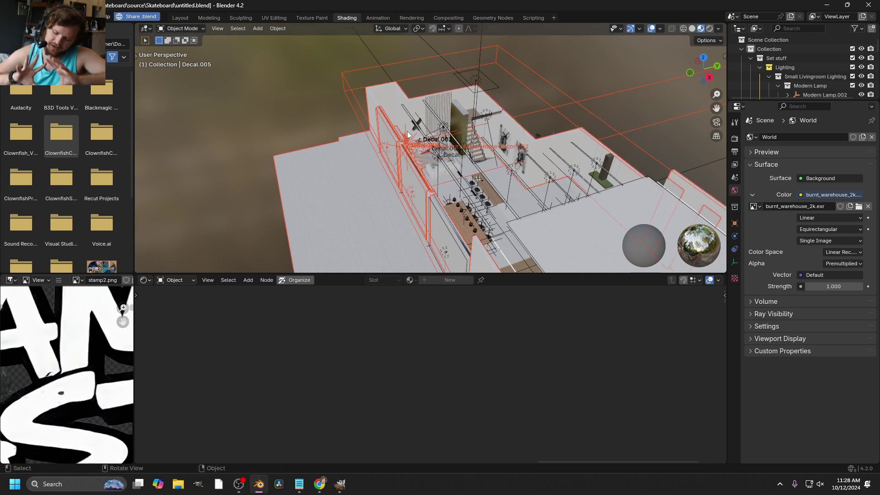